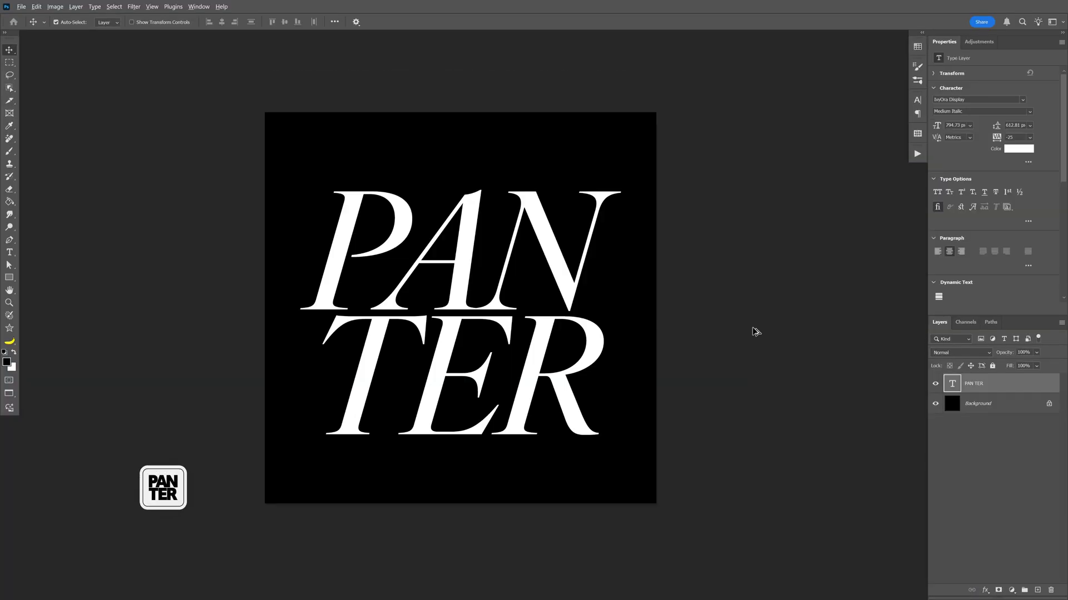
Check the document's image size and the font used by the PAN TER text layer
key("ctrl+alt+i")
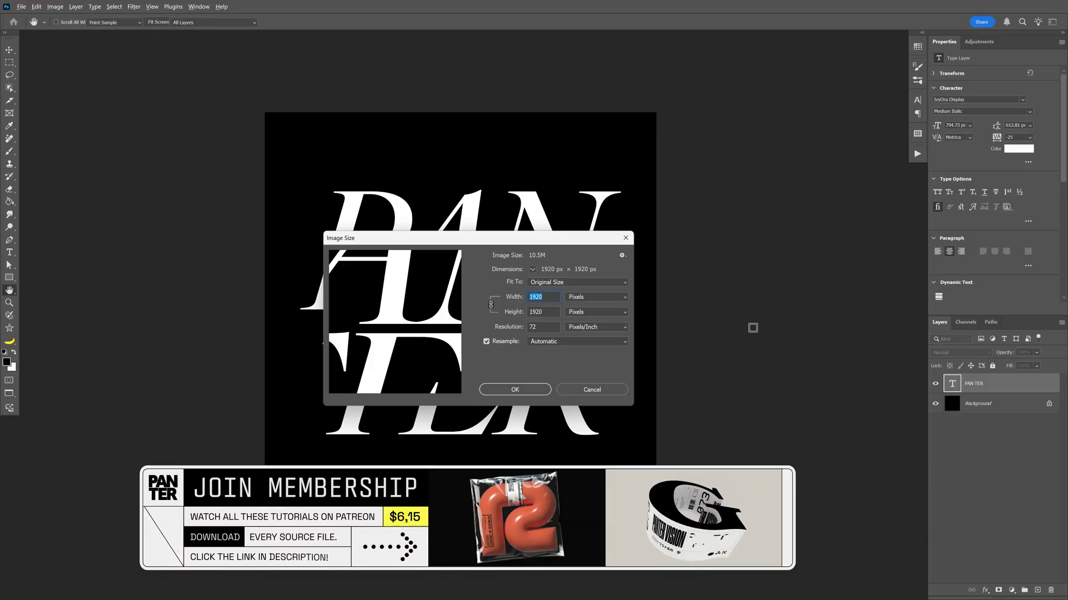
key("Return")
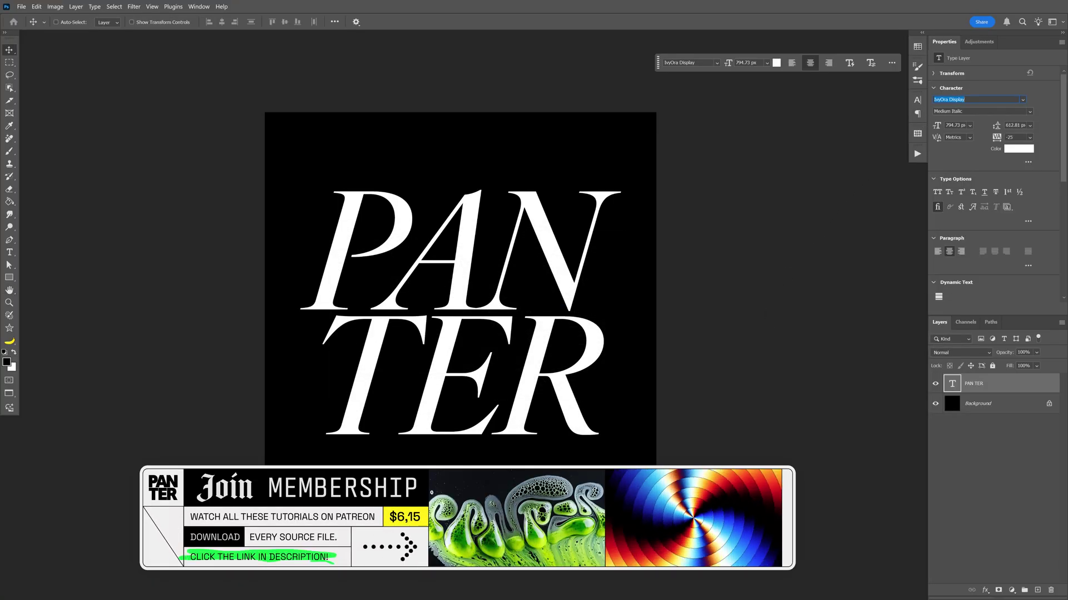
left_click(970, 99)
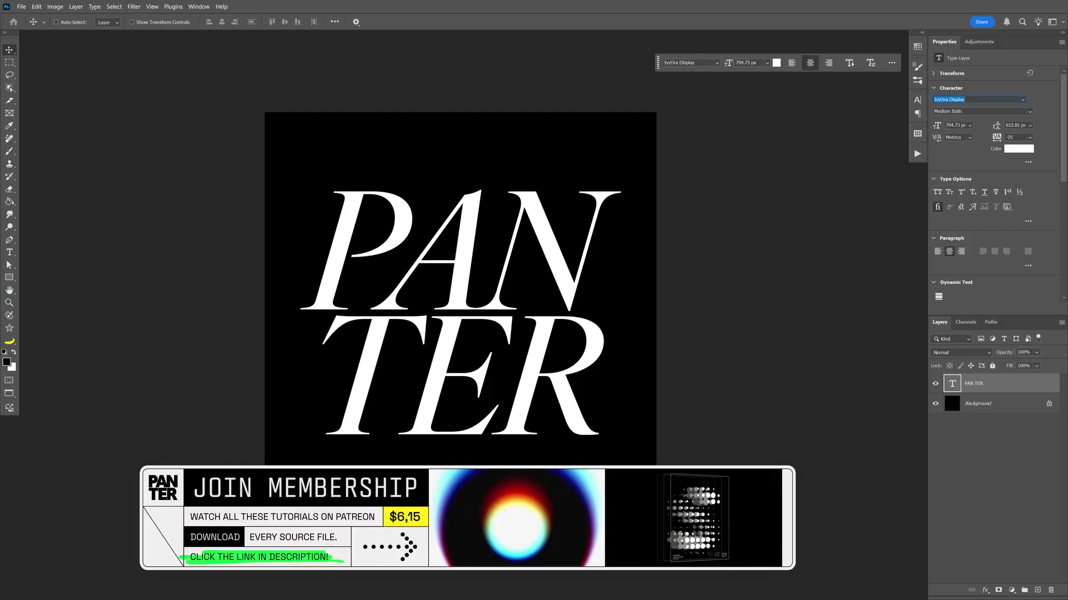
Rename the PAN TER text layer to TXT_Top
double_click(974, 384)
type("TXT_Top")
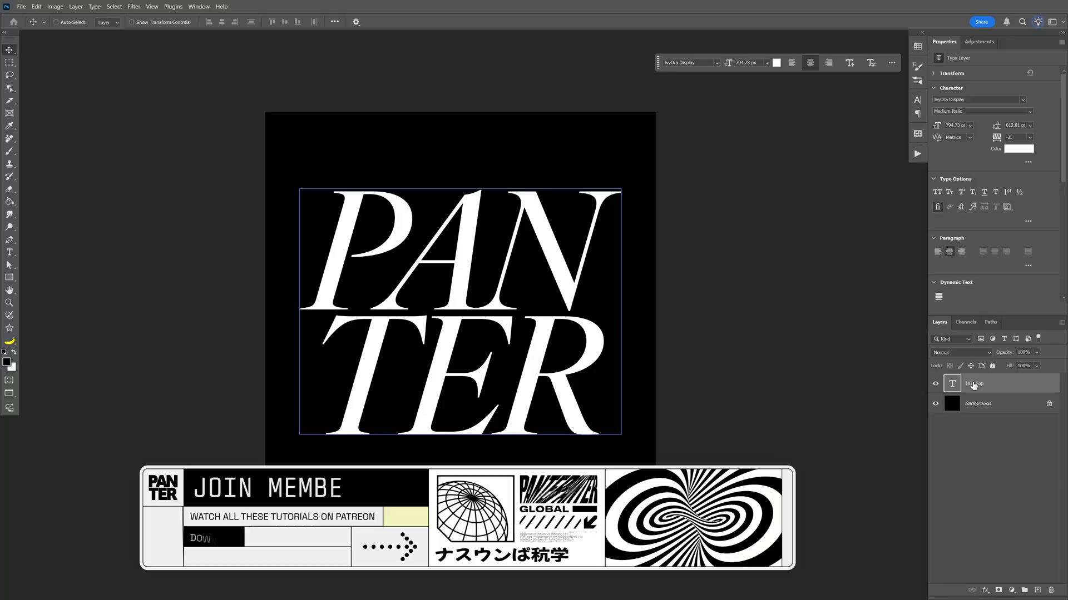
key("Return")
Duplicate the TXT_Top layer, place the copy beneath it and rename the copy to TXT_Extrude
key("ctrl+j")
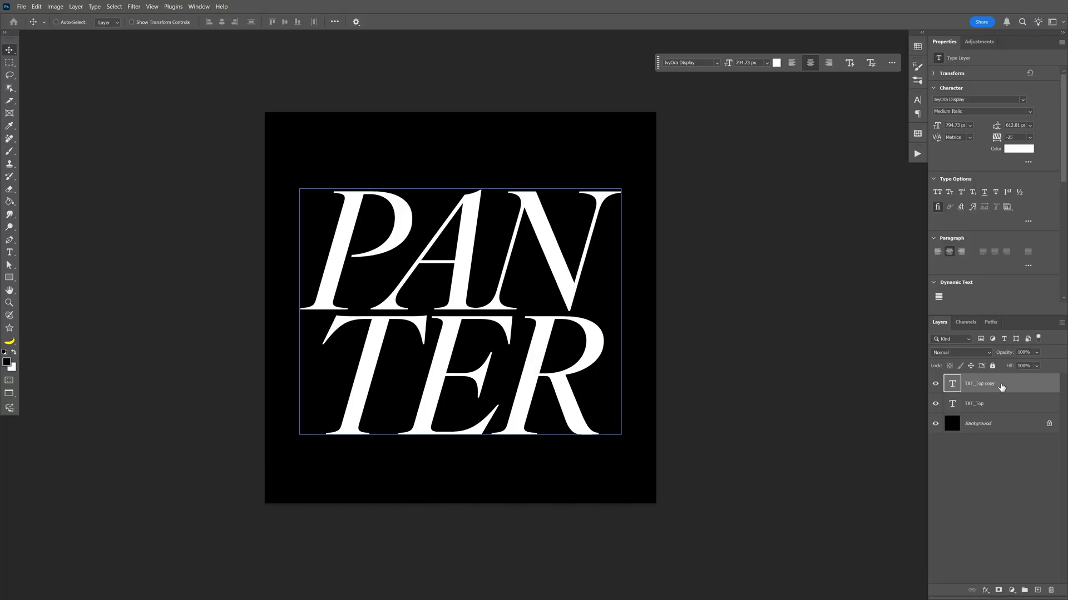
left_click_drag(1000, 386, 985, 409)
double_click(982, 410)
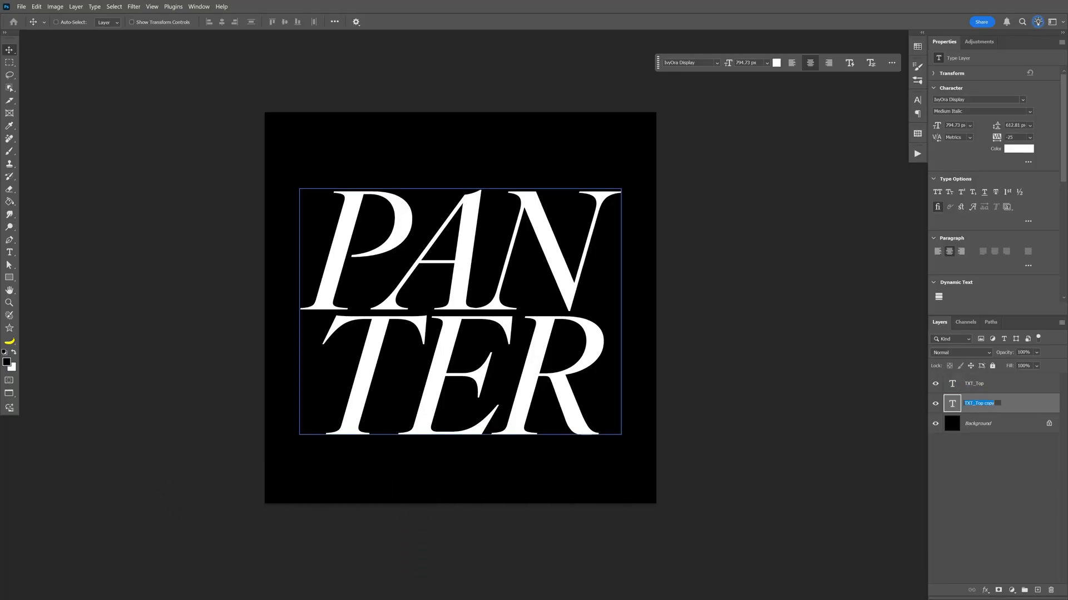
type("TXT_Extrude")
left_click(956, 385)
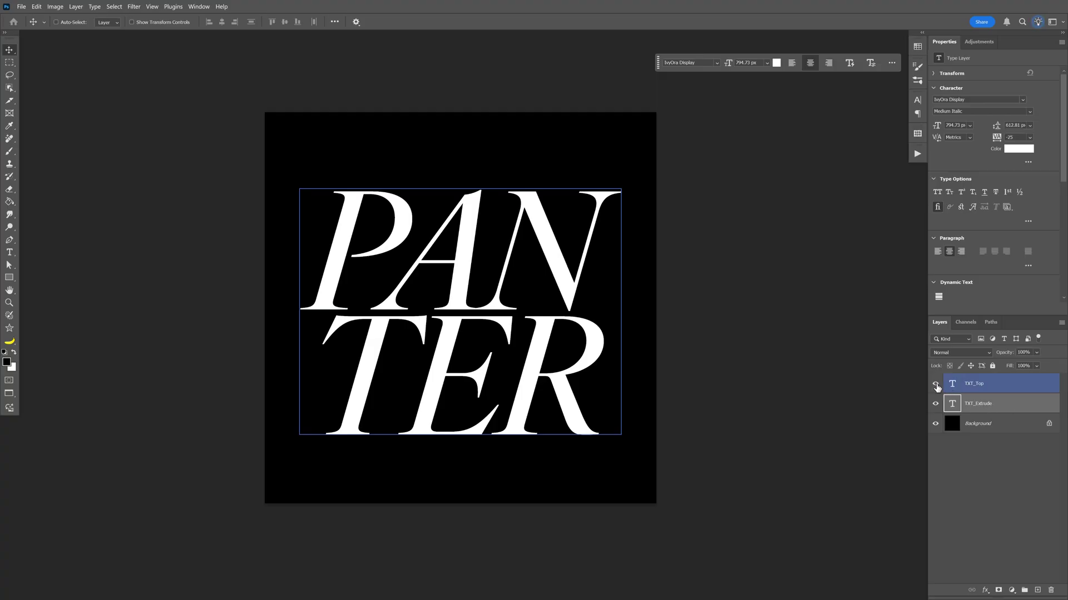
Hide TXT_Top and nudge TXT_Extrude one step left and one step up with Free Transform, to X 958.64 px and Y 1042.69 px
left_click(935, 386)
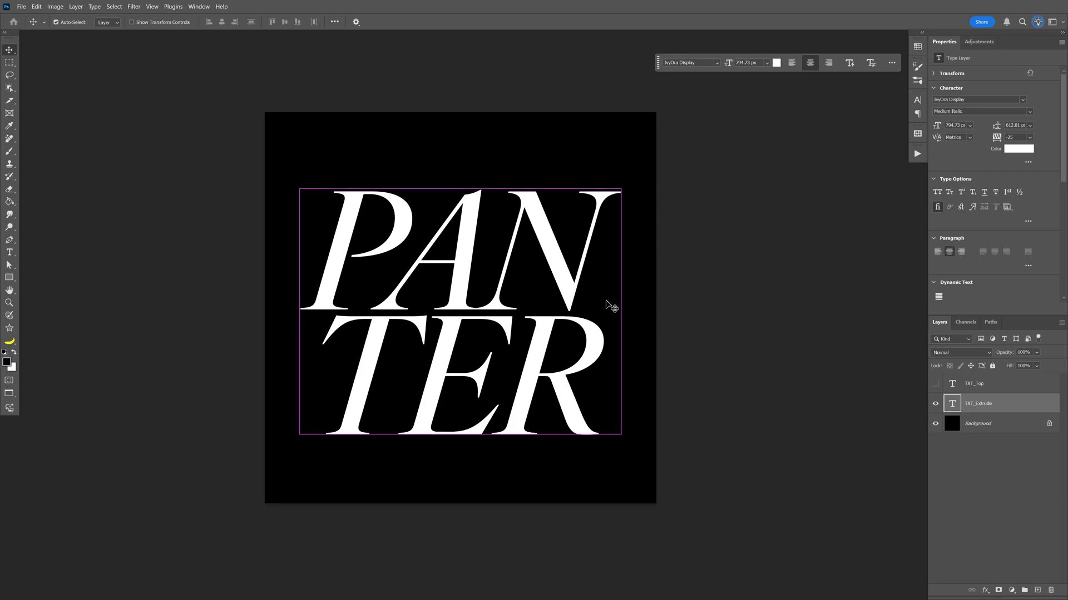
key("ctrl+t")
key("ctrl+t")
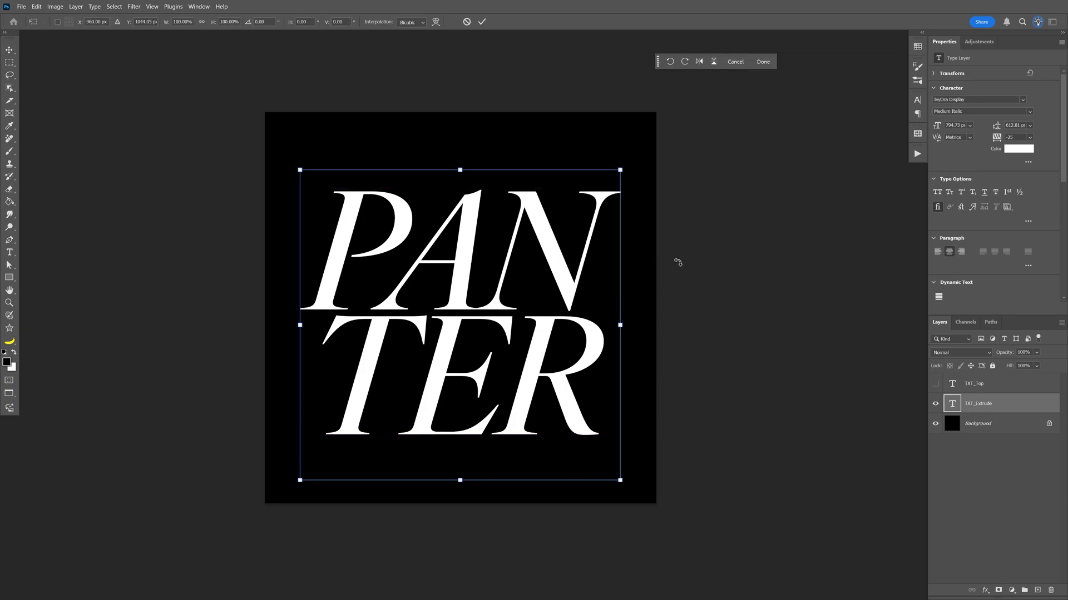
key("Left")
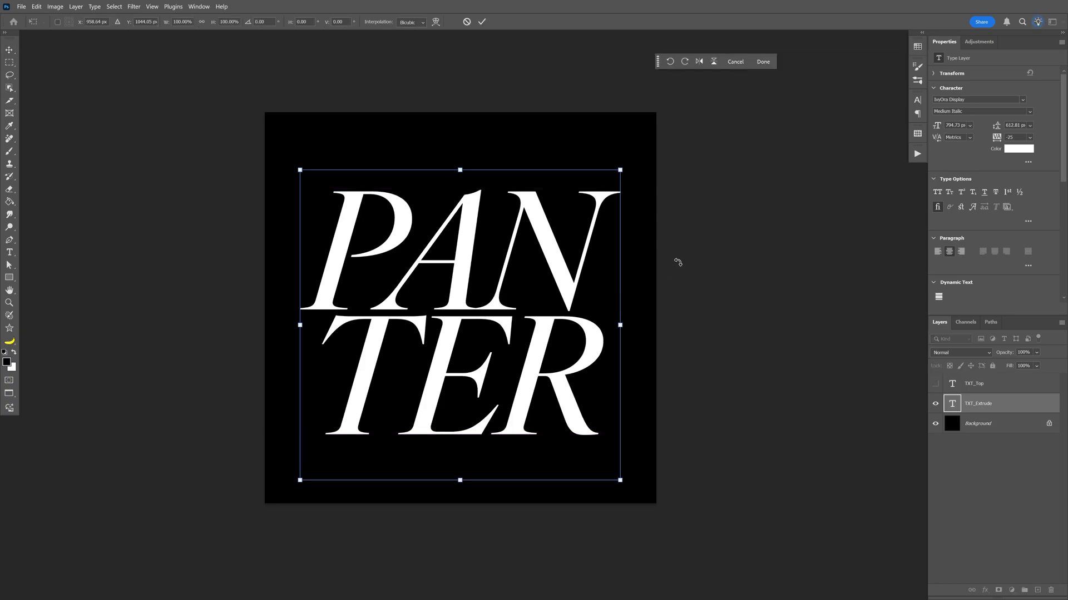
left_click_drag(678, 262, 678, 261)
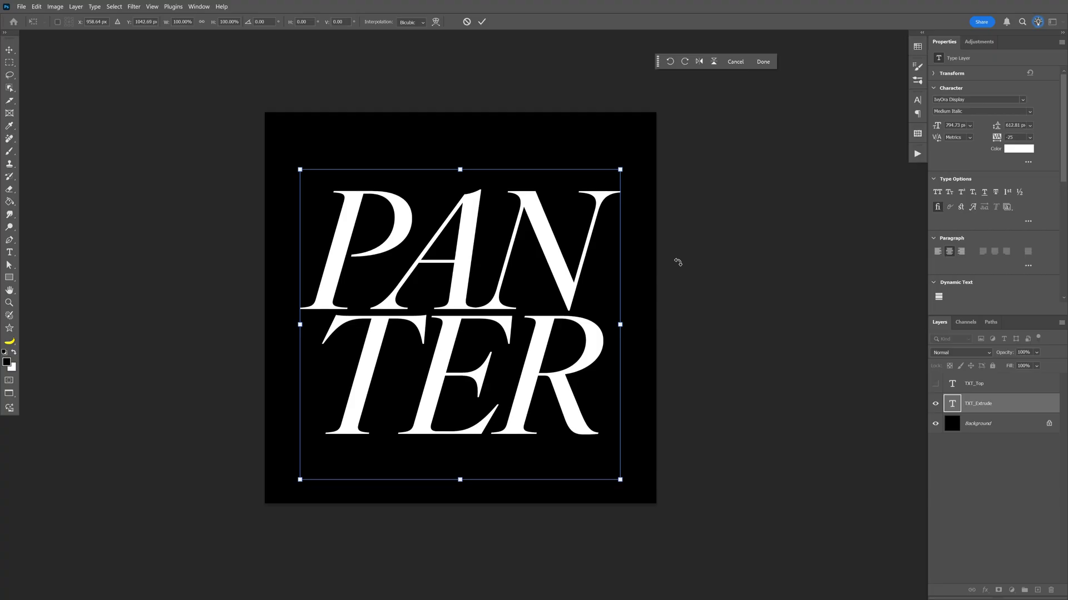
left_click(485, 23)
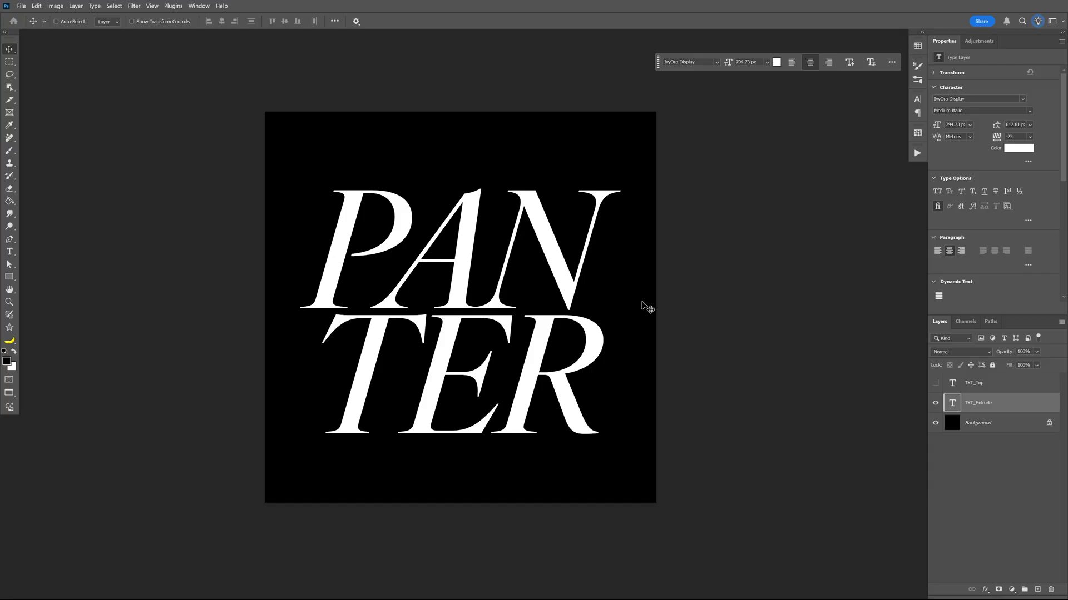
Repeat the transform on successive duplicates of TXT_Extrude until about 102 copies form a diagonal extrusion up and to the left
key("ctrl+shift+alt+t")
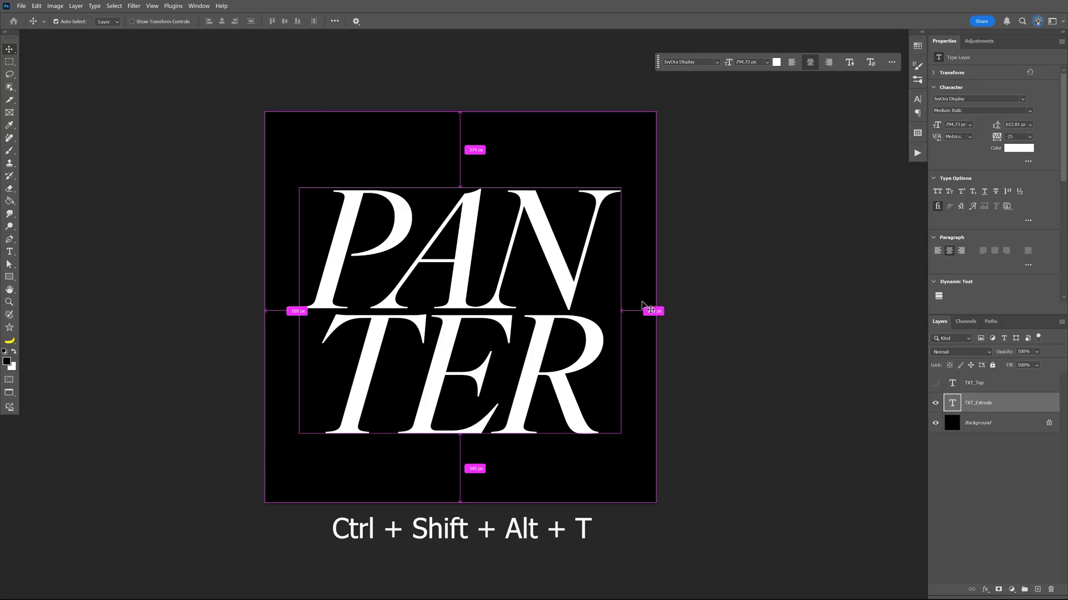
key("ctrl+shift+alt+t")
key("ctrl+shift+alt+t")
key("ctrl+shift+alt+t")
key("ctrl+shift+alt+t")
key("ctrl+shift+alt+t")
key("ctrl+shift+alt+t")
key("ctrl+shift+alt+t")
key("ctrl+shift+alt+t")
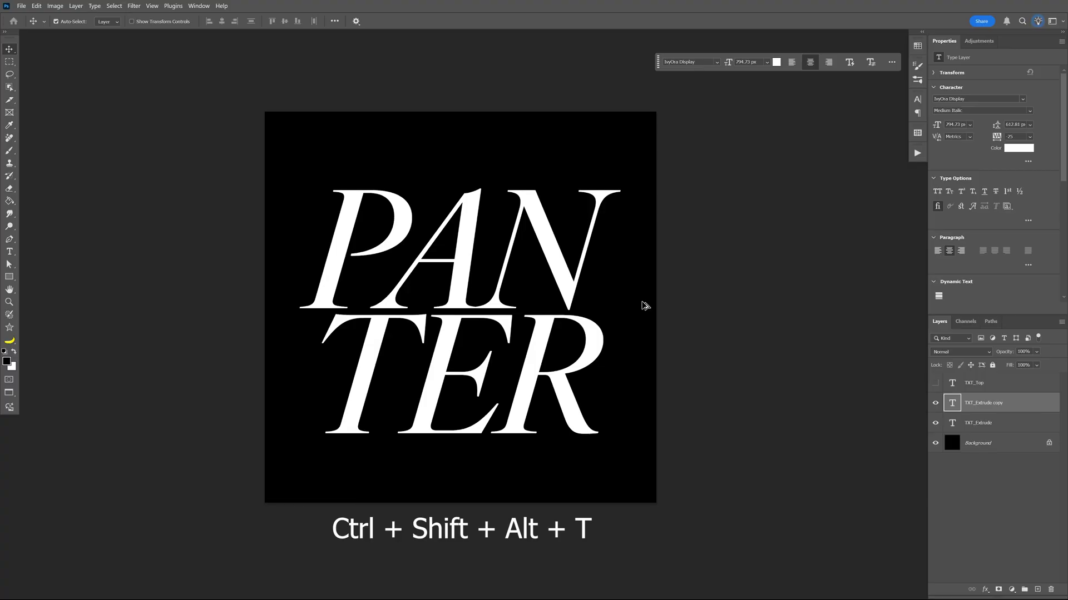
key("ctrl+shift+alt+t")
key("ctrl+shift+alt+t")
key("ctrl+shift+alt+t")
key("ctrl+shift+alt+t")
key("ctrl+shift+alt+t")
key("ctrl+shift+alt+t")
key("ctrl+shift+alt+t")
key("ctrl+shift+alt+t")
key("ctrl+shift+alt+t")
key("ctrl+shift+alt+t")
key("ctrl+shift+alt+t")
key("ctrl+shift+alt+t")
key("ctrl+shift+alt+t")
key("ctrl+shift+alt+t")
key("ctrl+shift+alt+t")
key("ctrl+shift+alt+t")
key("ctrl+shift+alt+t")
key("ctrl+shift+alt+t")
key("ctrl+shift+alt+t")
key("ctrl+shift+alt+t")
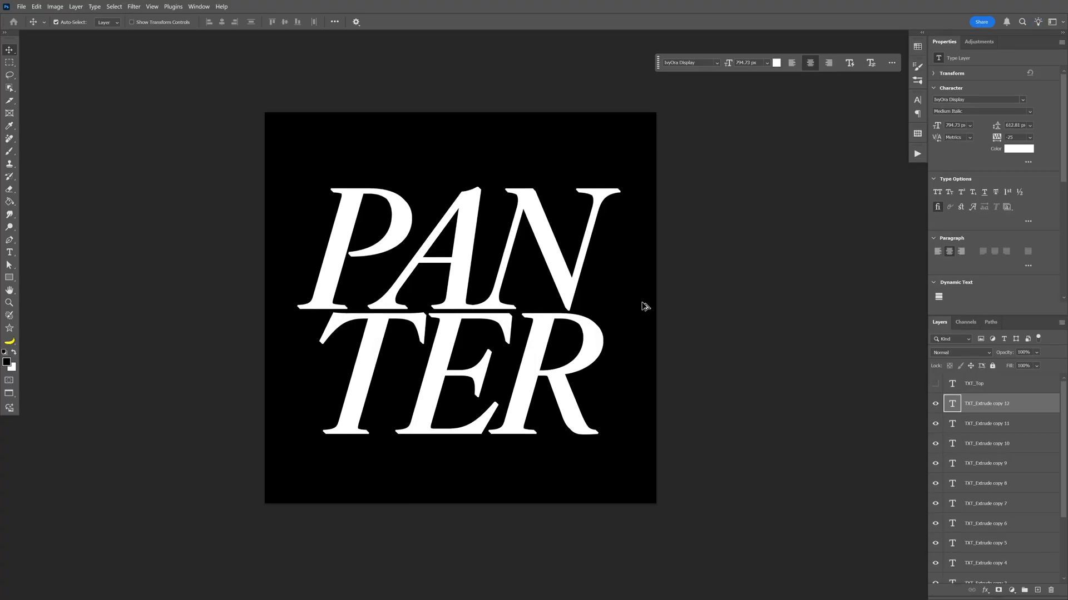
key("ctrl+shift+alt+t")
key("ctrl+shift+alt+t")
key("ctrl+shift+alt+t")
key("ctrl+shift+alt+t")
key("ctrl+shift+alt+t")
key("ctrl+shift+alt+t")
key("ctrl+shift+alt+t")
key("ctrl+shift+alt+t")
key("ctrl+shift+alt+t")
key("ctrl+shift+alt+t")
key("ctrl+shift+alt+t")
key("ctrl+shift+alt+t")
key("ctrl+shift+alt+t")
key("ctrl+shift+alt+t")
key("ctrl+shift+alt+t")
key("ctrl+shift+alt+t")
key("ctrl+shift+alt+t")
key("ctrl+shift+alt+t")
key("ctrl+shift+alt+t")
key("ctrl+shift+alt+t")
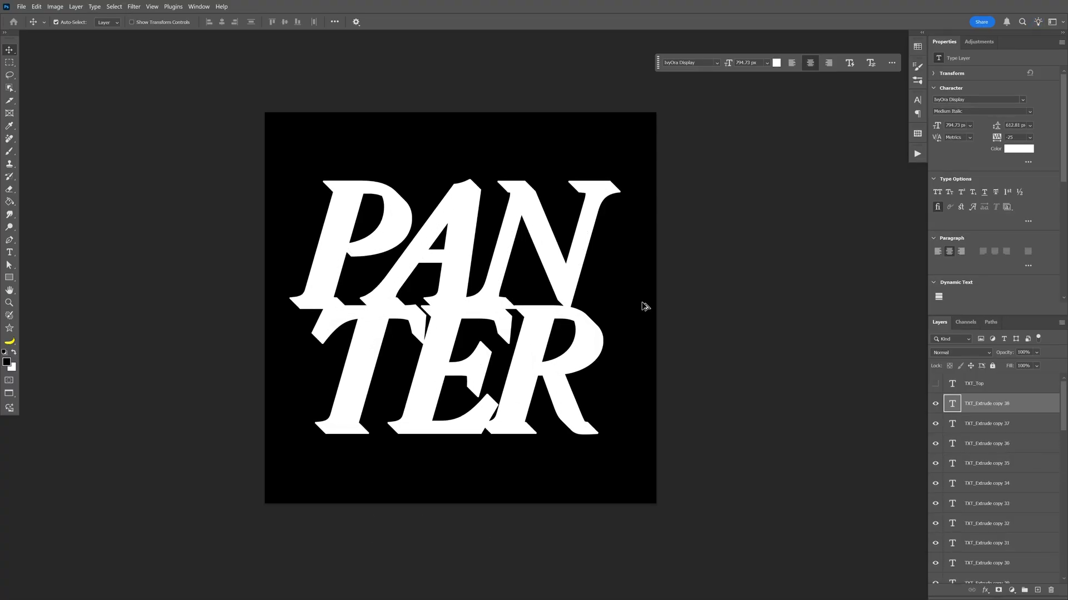
key("ctrl+shift+alt+t")
key("ctrl+shift+alt+t")
key("ctrl+shift+alt+t")
key("ctrl+shift+alt+t")
key("ctrl+shift+alt+t")
key("ctrl+shift+alt+t")
key("ctrl+shift+alt+t")
key("ctrl+shift+alt+t")
key("ctrl+shift+alt+t")
key("ctrl+shift+alt+t")
key("ctrl+shift+alt+t")
key("ctrl+shift+alt+t")
key("ctrl+shift+alt+t")
key("ctrl+shift+alt+t")
key("ctrl+shift+alt+t")
key("ctrl+shift+alt+t")
key("ctrl+shift+alt+t")
key("ctrl+shift+alt+t")
key("ctrl+shift+alt+t")
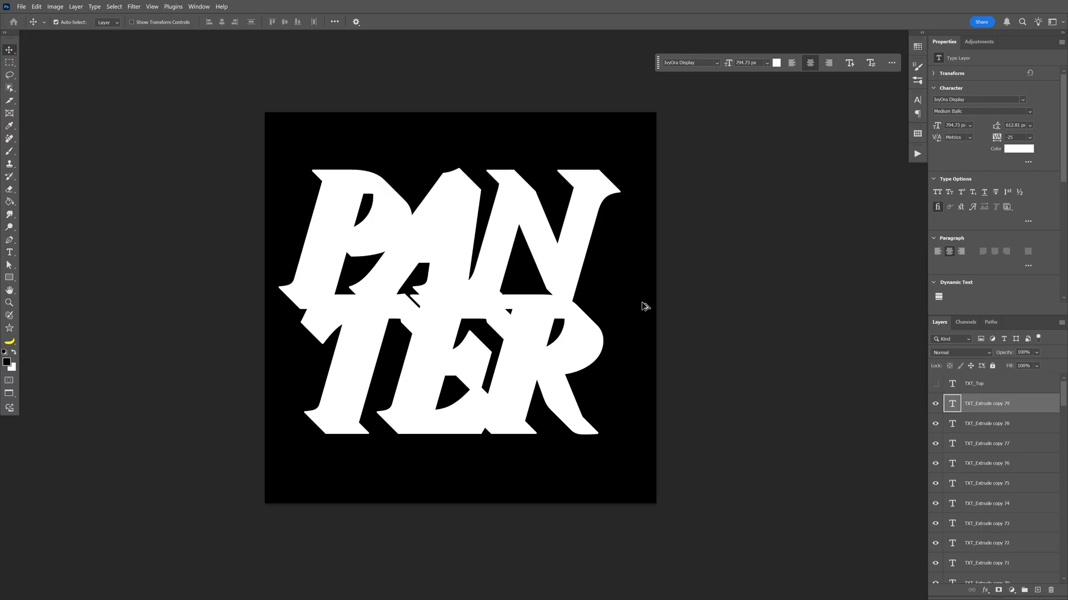
key("ctrl+shift+alt+t")
key("ctrl+shift+alt+t")
key("ctrl+shift+alt+t")
key("ctrl+shift+alt+t")
key("ctrl+shift+alt+t")
key("ctrl+shift+alt+t")
key("ctrl+shift+alt+t")
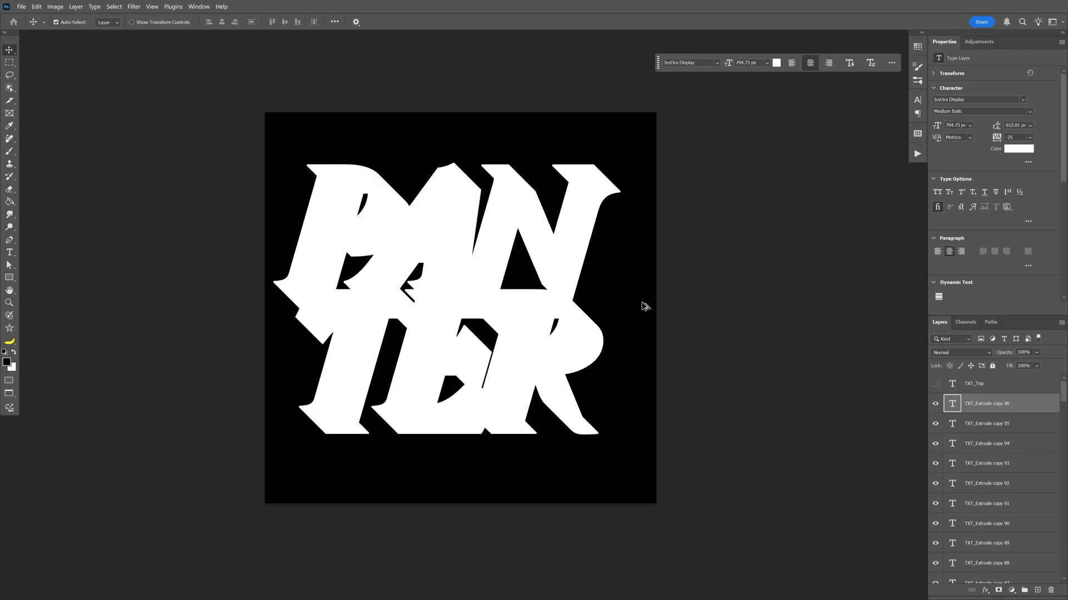
Select all TXT_Extrude layers, from the last copy down to the original, and group them
scroll(995, 433, "down", 20)
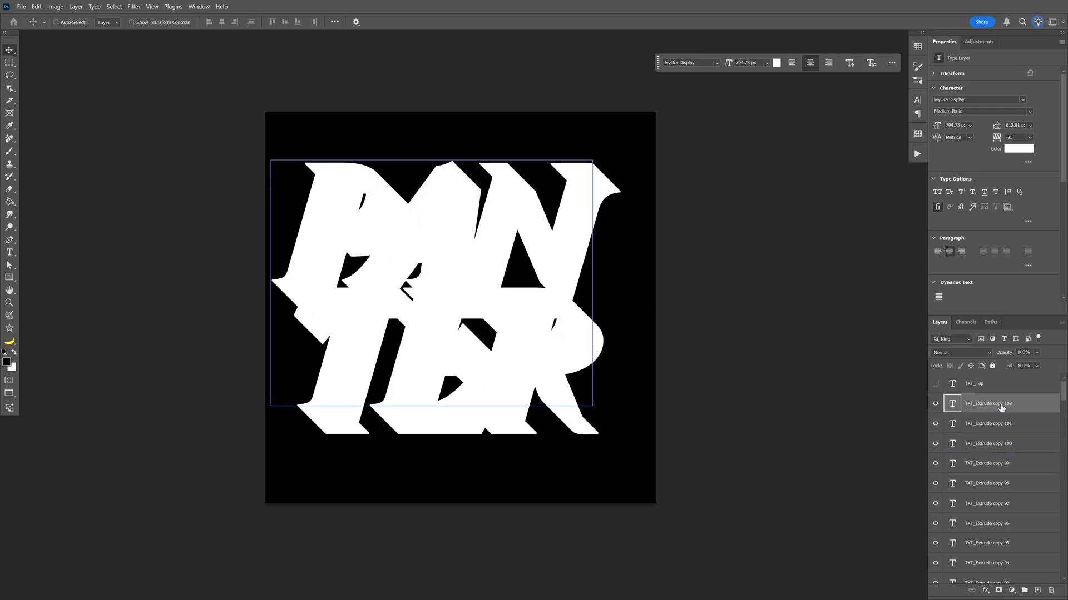
left_click(987, 513)
left_click(990, 559)
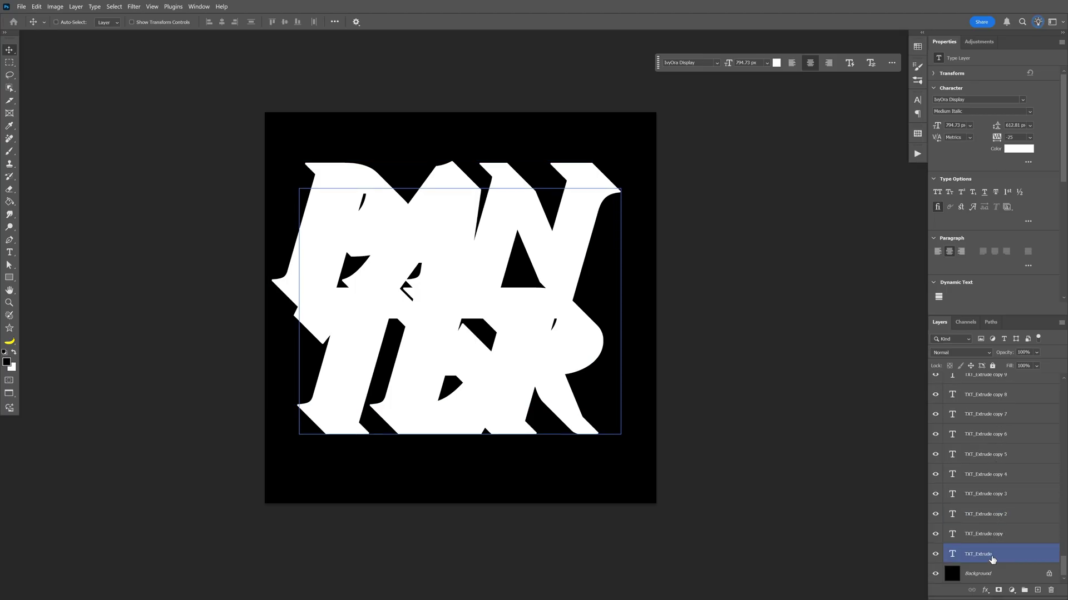
key("ctrl+alt+a")
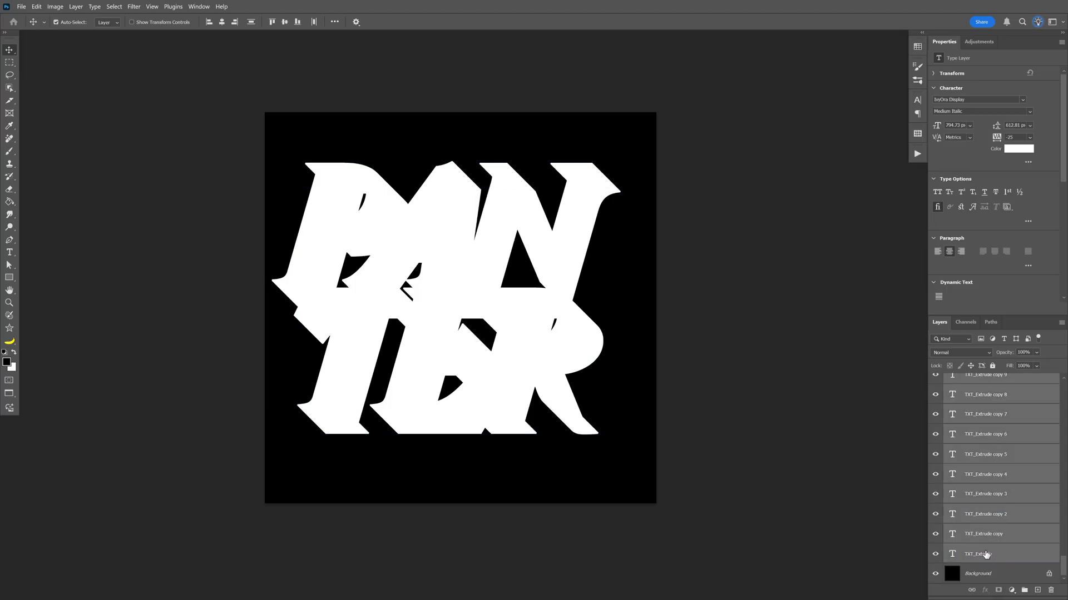
key("ctrl+g")
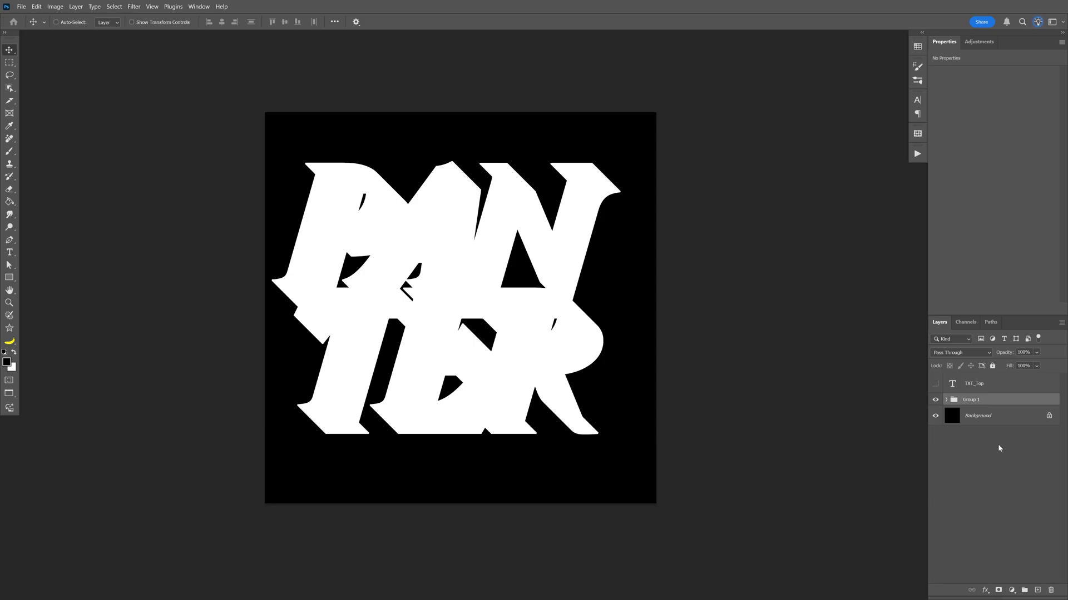
Apply a blue Color Overlay to the extrusion group in Normal blend mode at 100% opacity
double_click(1000, 400)
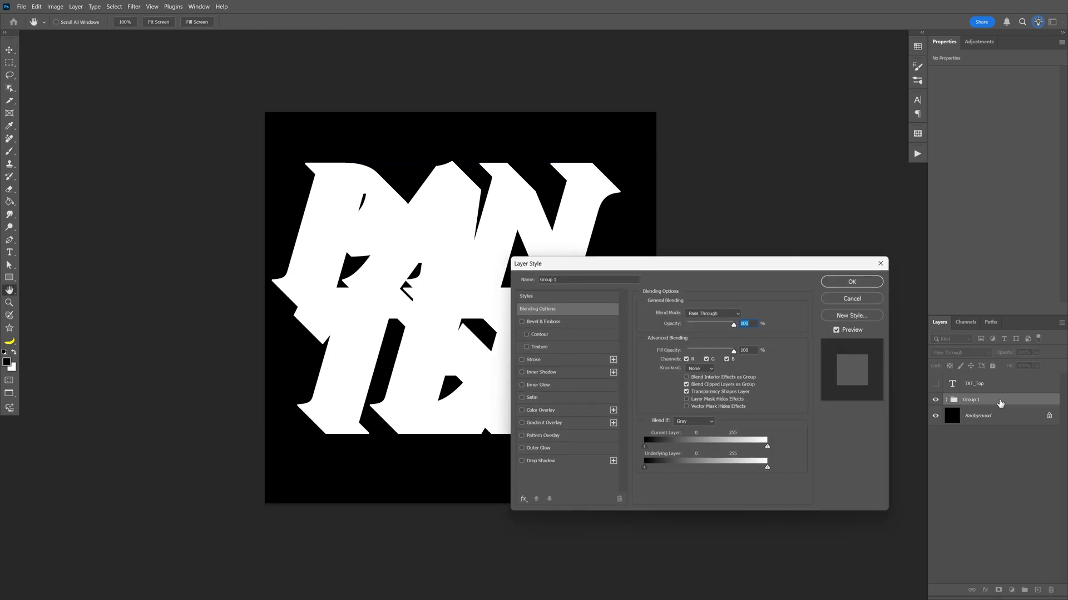
left_click(558, 412)
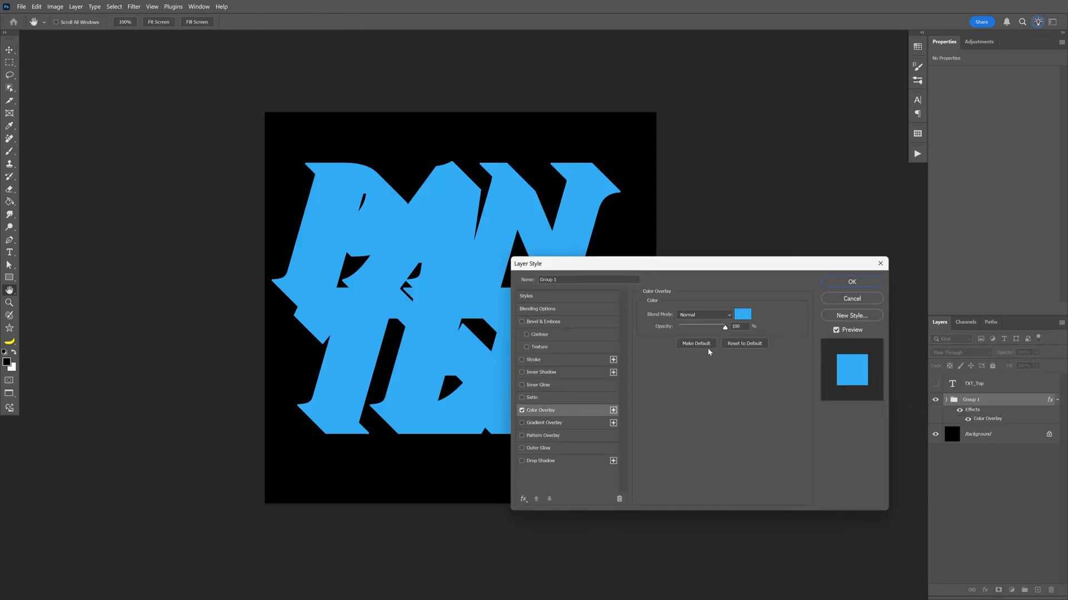
left_click(862, 283)
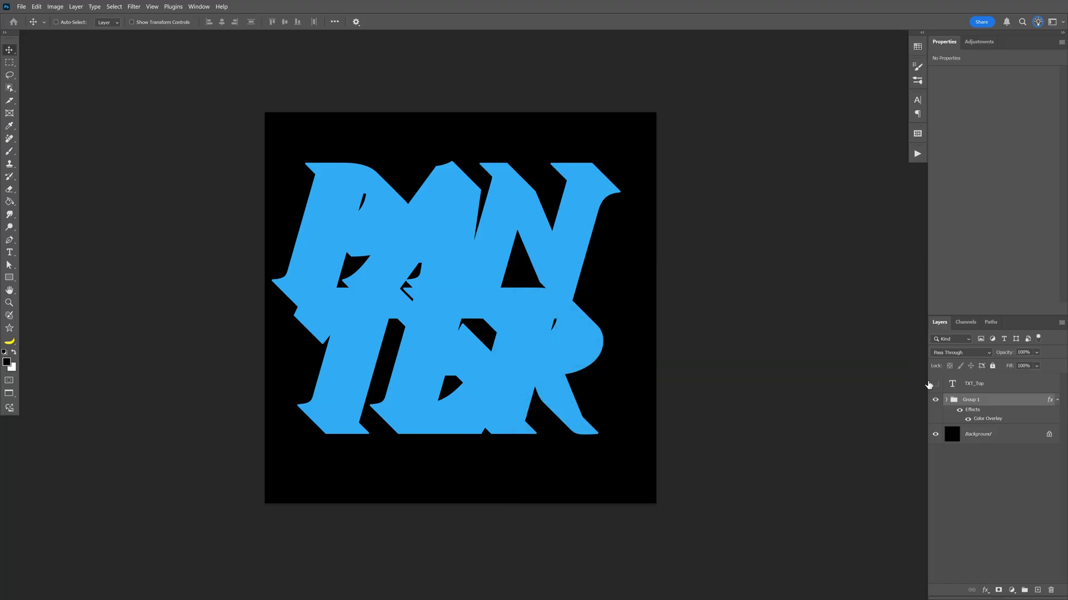
Show the TXT_Top layer again and reduce its fill to 0%
left_click(932, 385)
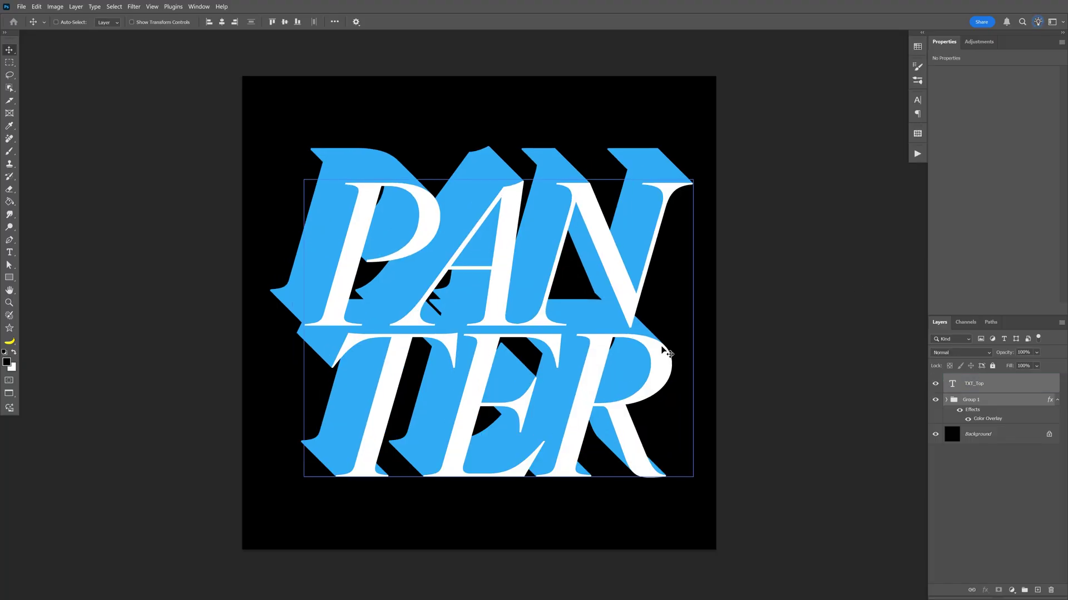
left_click(953, 392)
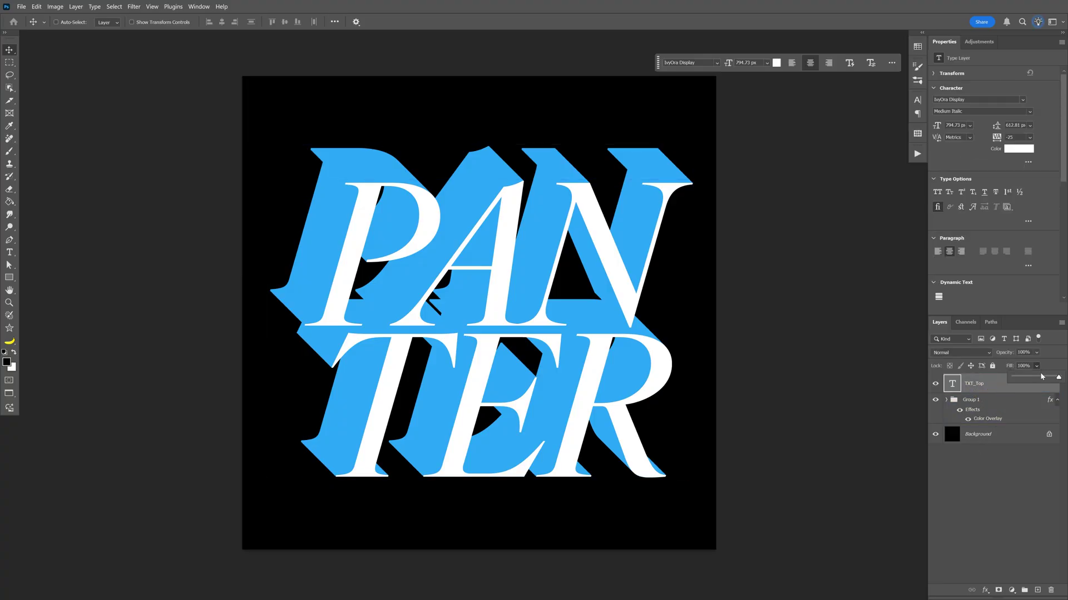
left_click_drag(1038, 366, 1003, 380)
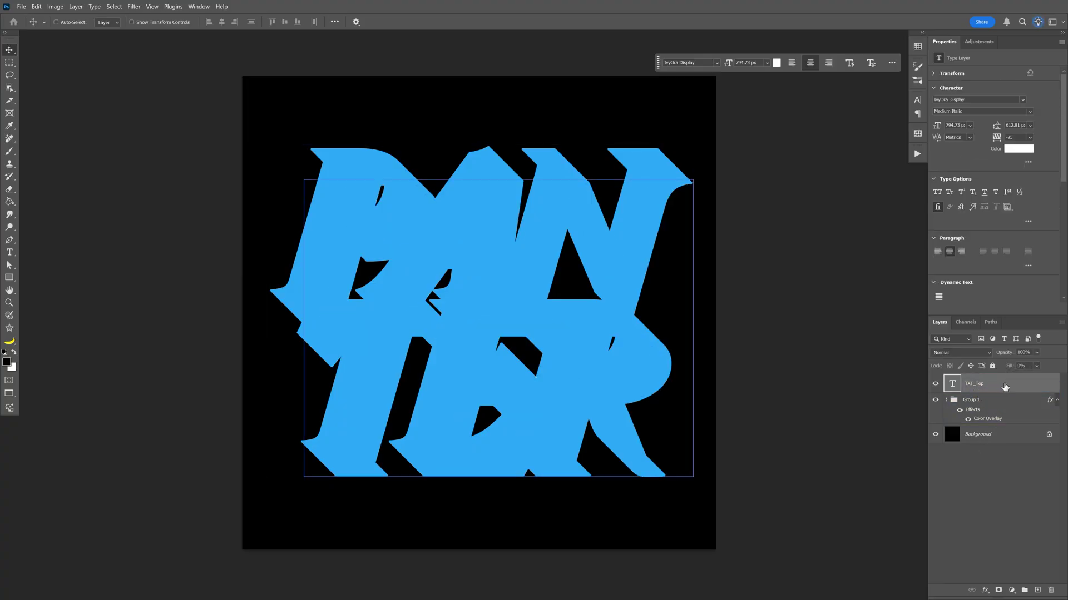
Add a Stroke effect to the TXT_Top layer and set its colour to white
double_click(1004, 384)
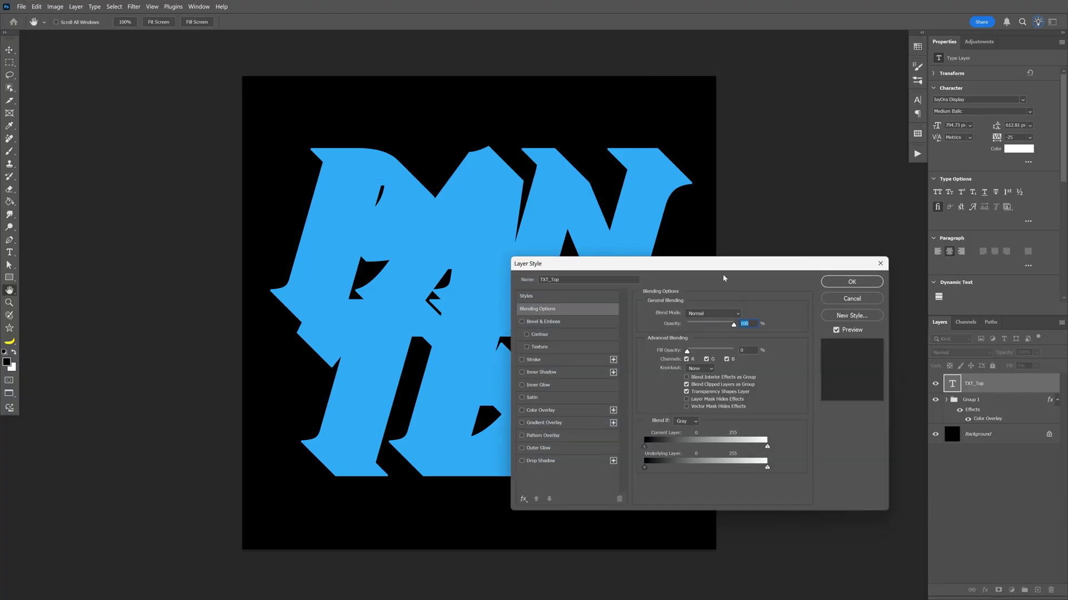
left_click_drag(719, 269, 753, 265)
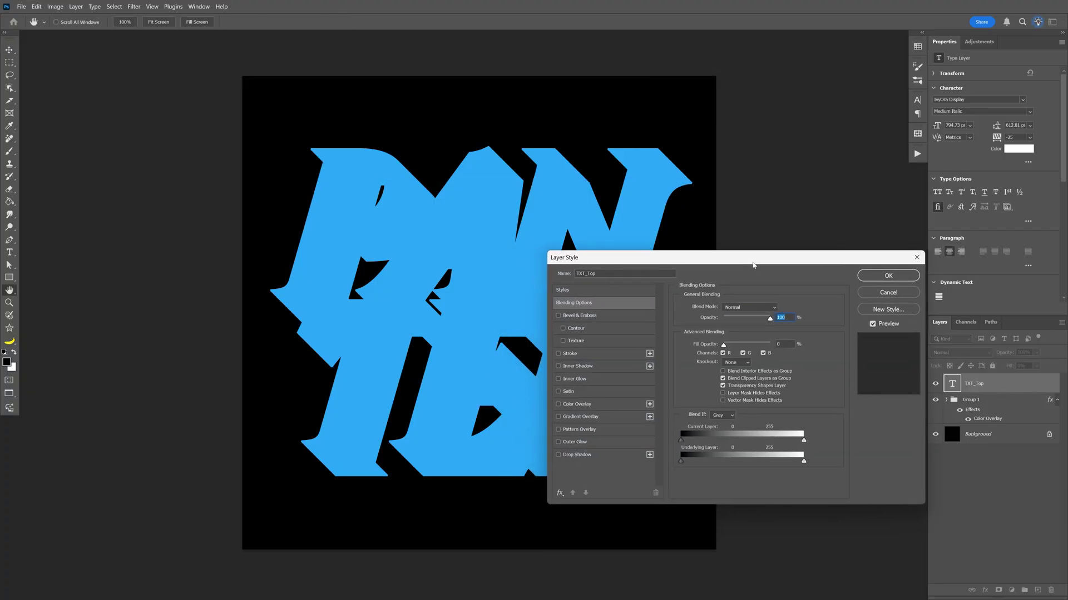
left_click(586, 356)
left_click(702, 377)
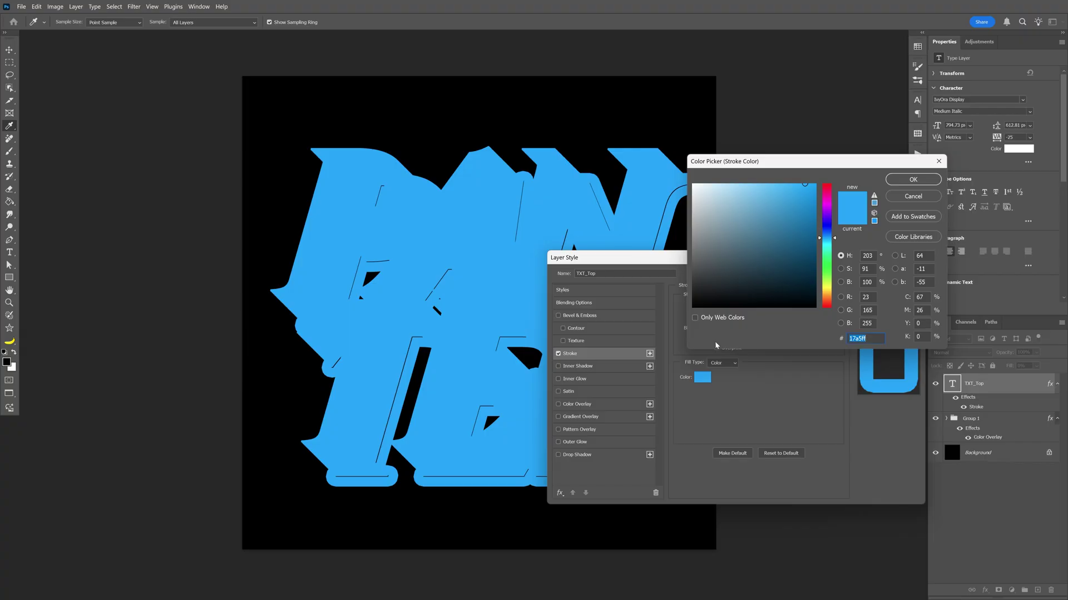
left_click_drag(748, 229, 675, 167)
left_click(911, 179)
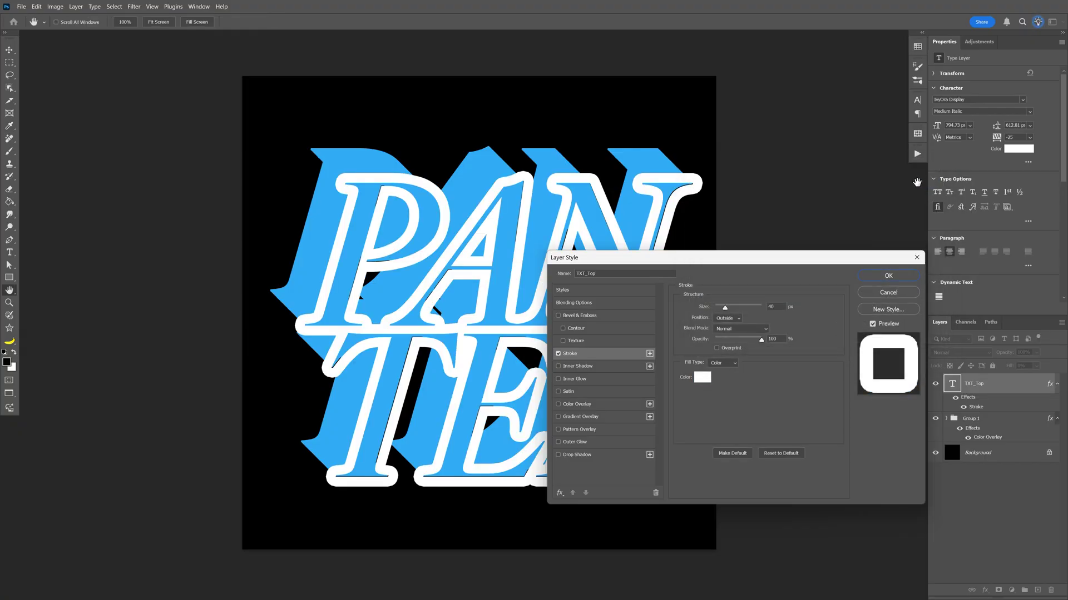
Set the TXT_Top stroke size to 20 px and apply the layer style
type("26")
key("Down")
key("Down")
key("Down")
key("Down")
key("Down")
key("Down")
key("Down")
key("Down")
key("Down")
key("Down")
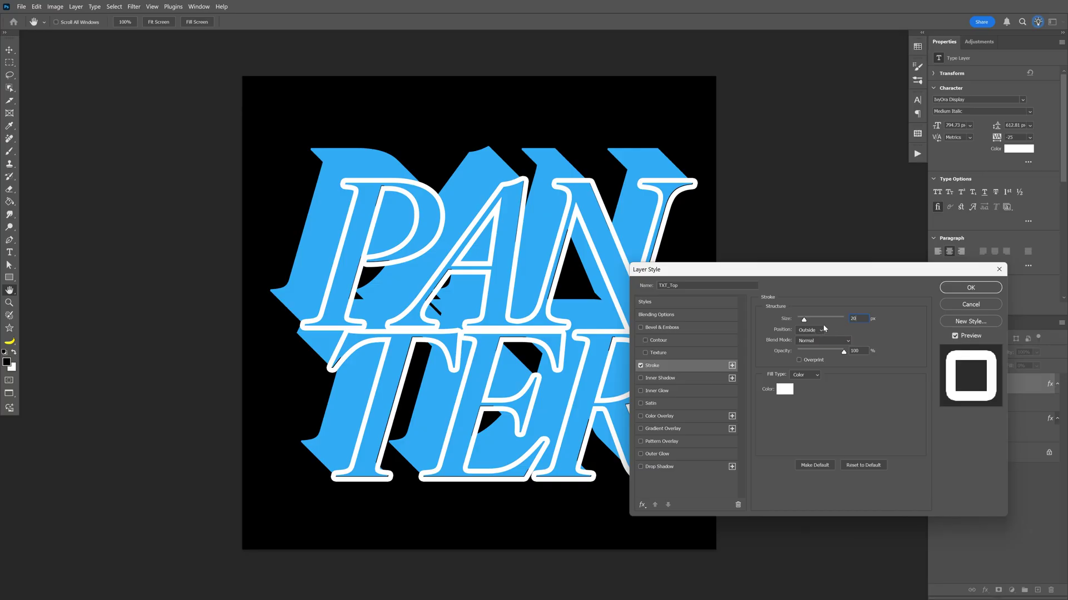
left_click(971, 287)
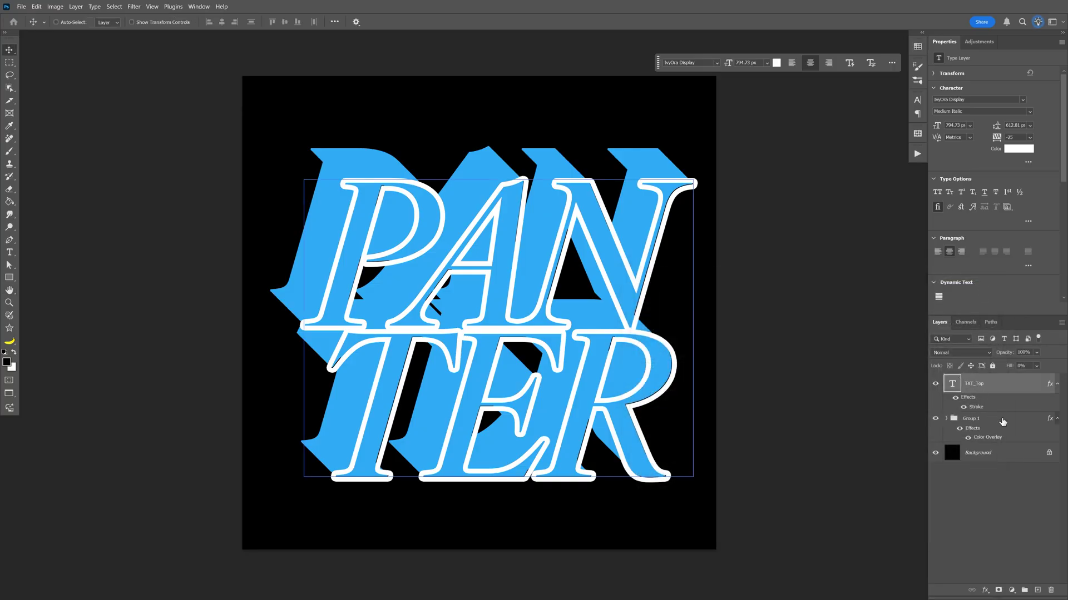
Add a blue outside Stroke effect to the extrusion group, reduce its size and apply the layer style
left_click(1004, 423)
double_click(1003, 423)
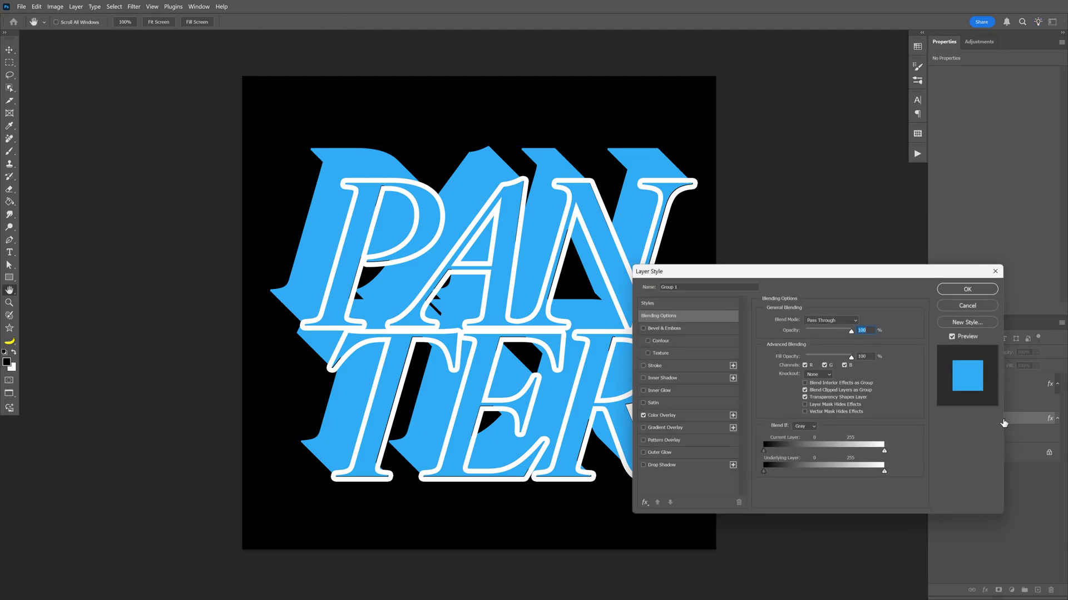
left_click(662, 366)
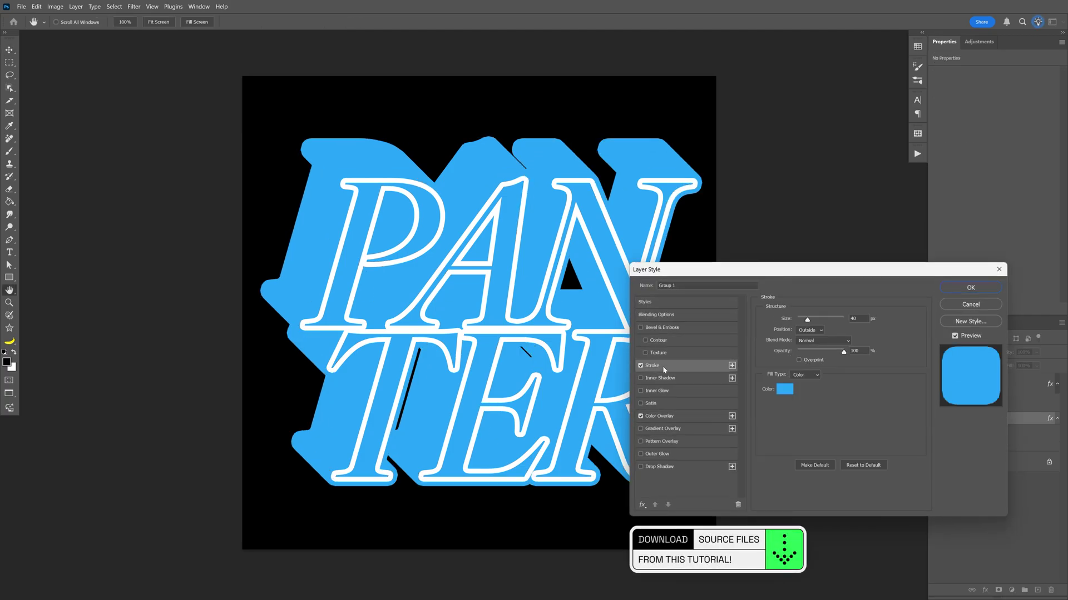
left_click_drag(858, 320, 829, 319)
left_click(972, 292)
scroll(823, 385, "up", 2)
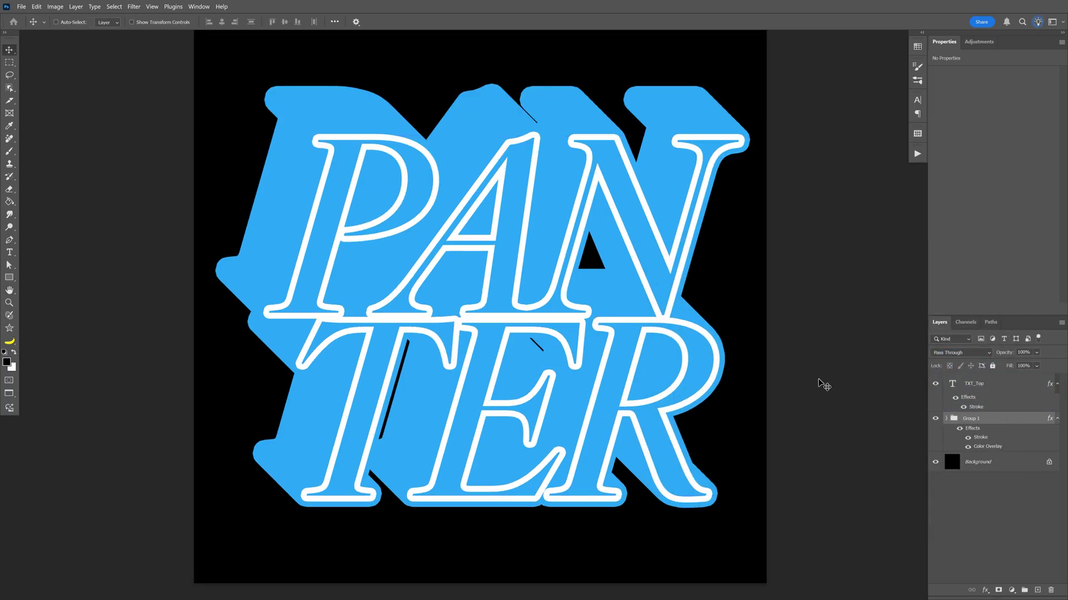
Convert the extrusion group to a smart object and rename it TXT_Extrude
right_click(997, 421)
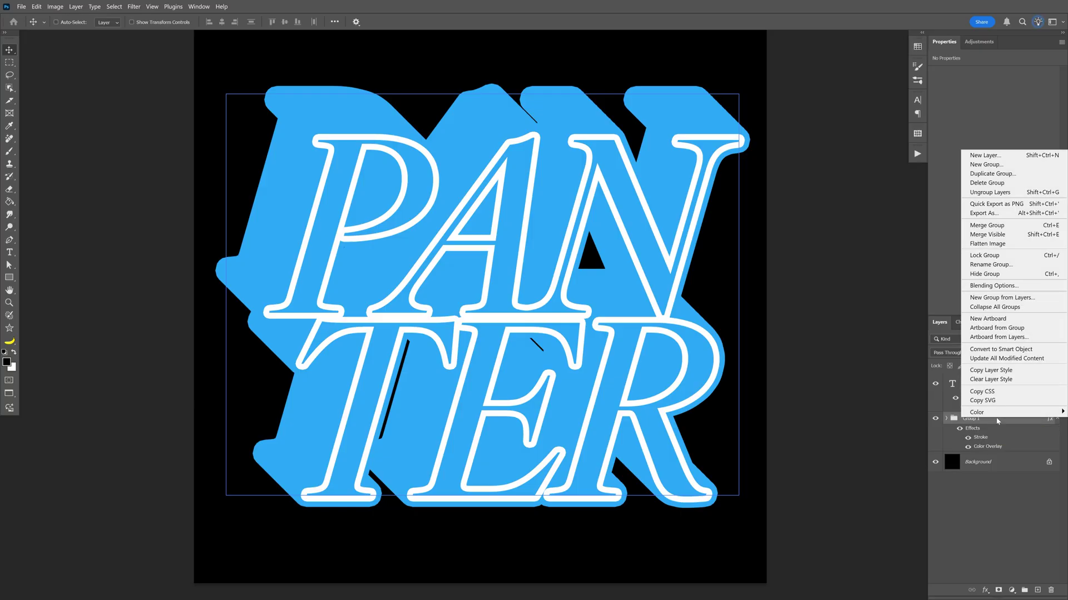
left_click(1026, 350)
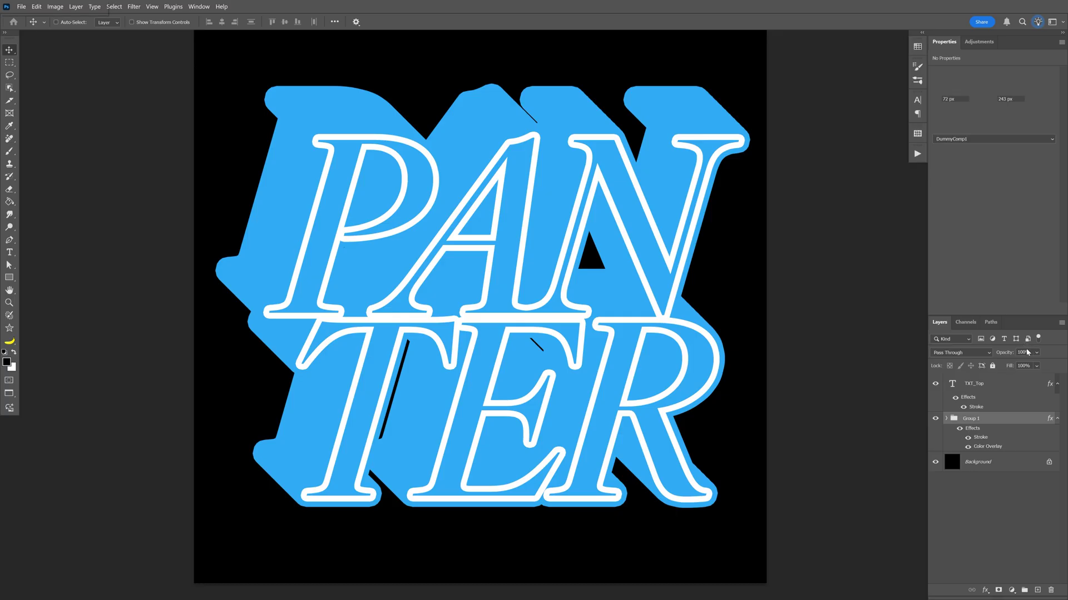
double_click(976, 423)
type("TXT_")
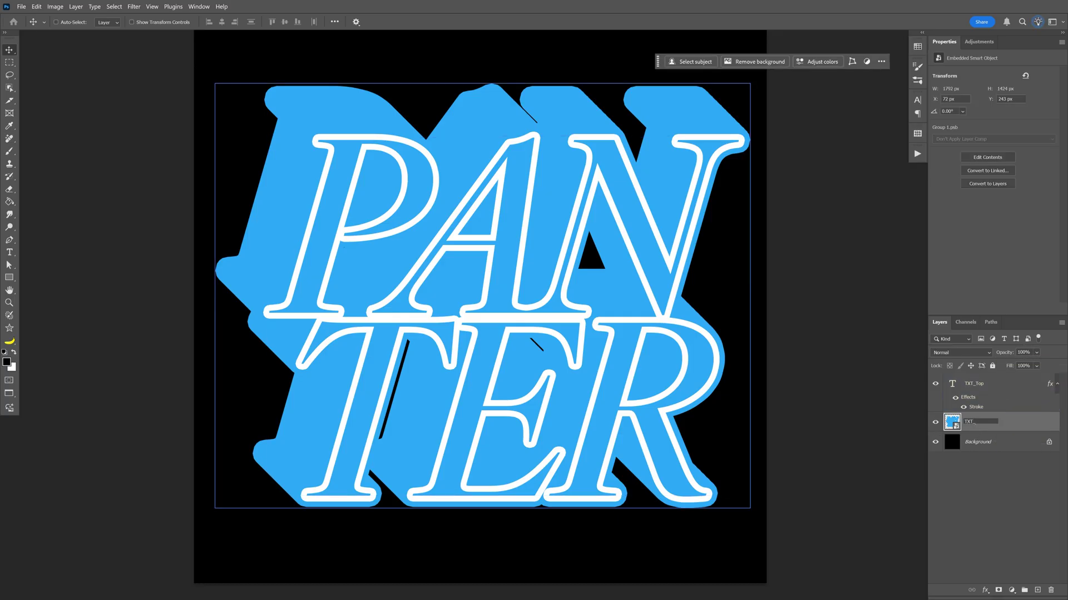
type("Extrude")
key("Return")
Copy the TXT_Top layer's effects onto the TXT_Extrude layer and reduce the TXT_Extrude fill to 0%
left_click(1050, 386)
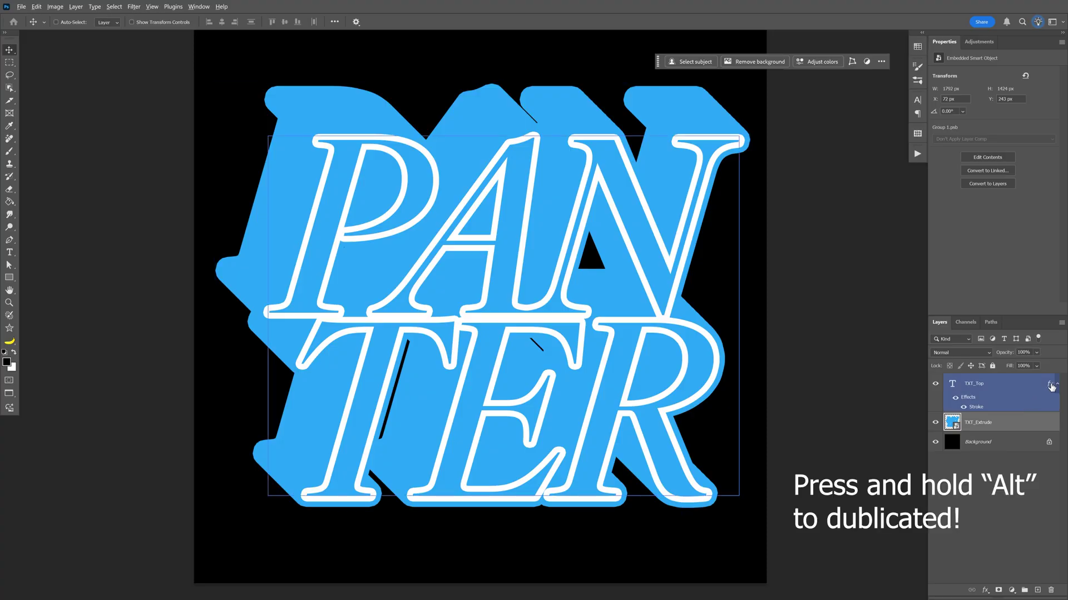
left_click_drag(1051, 387, 1033, 422)
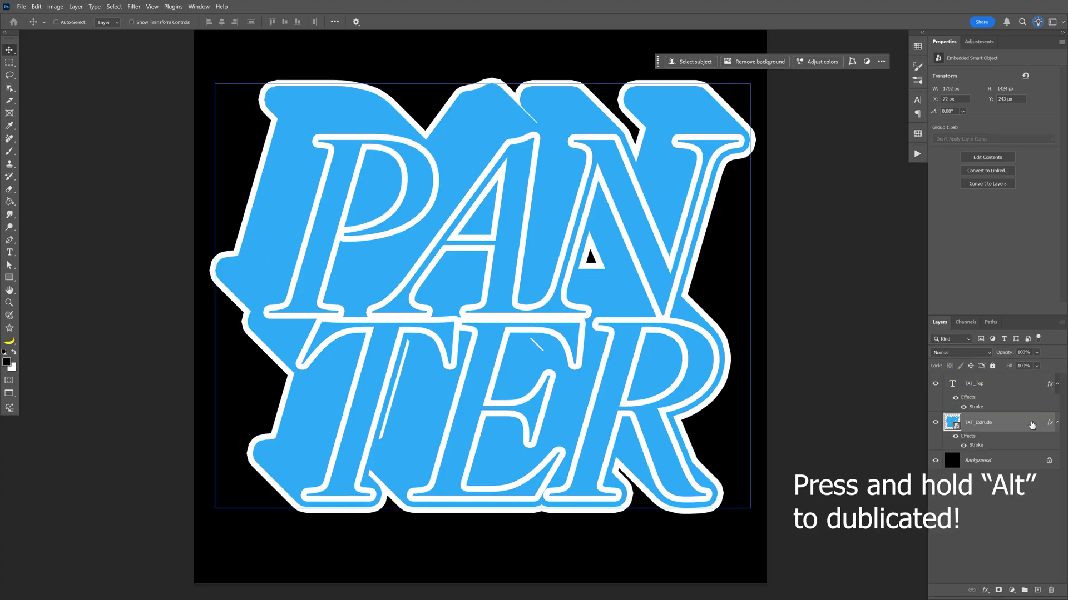
left_click_drag(1037, 366, 993, 384)
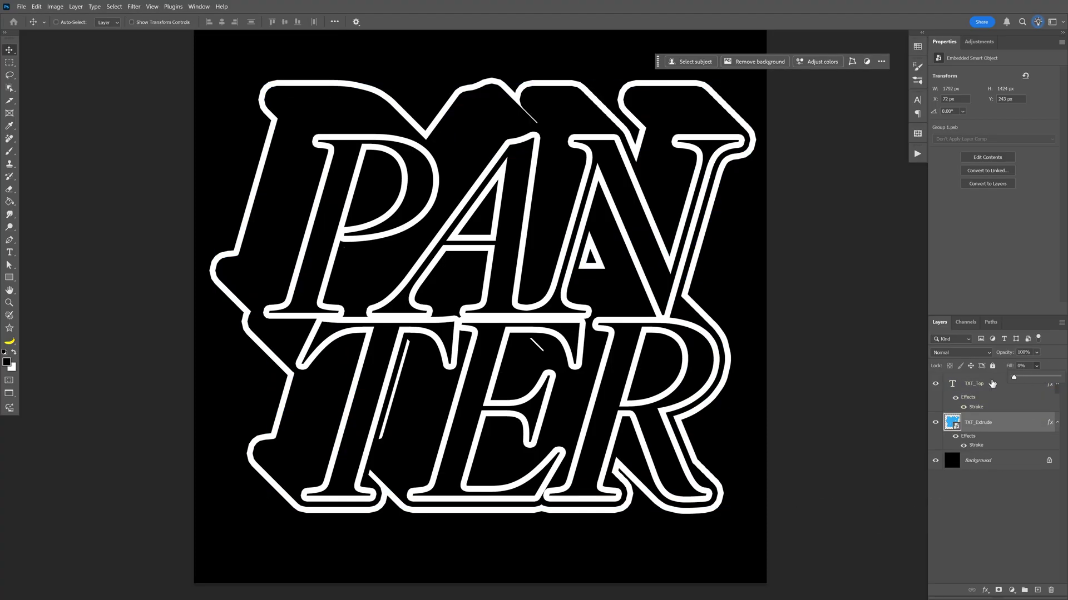
Reduce the TXT_Top stroke size to about 17 px
left_click(992, 383)
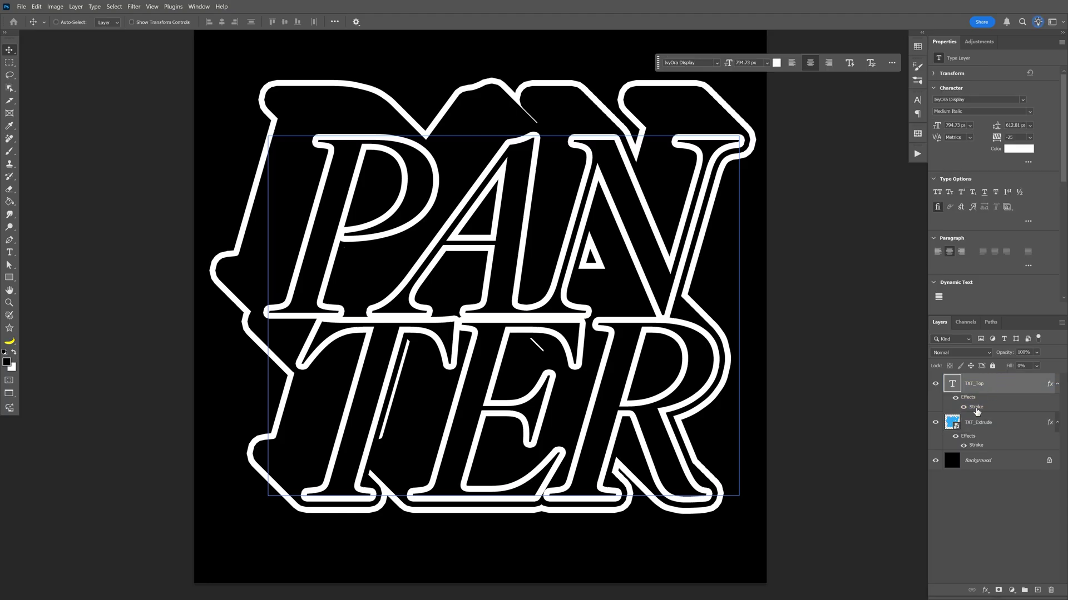
double_click(975, 407)
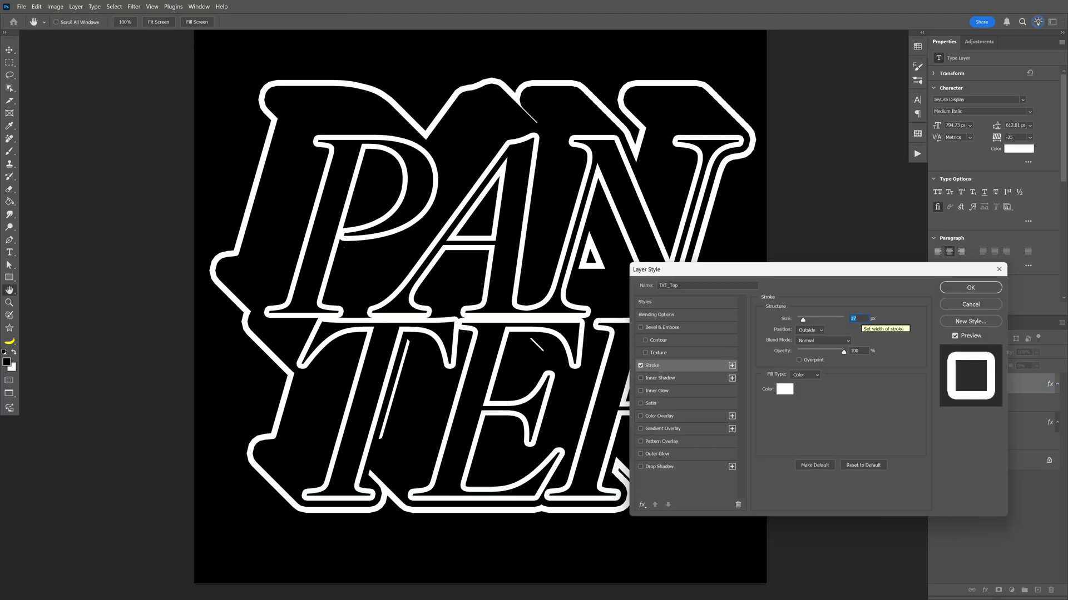
key("Return")
Reduce the TXT_Extrude stroke size to 16 px
double_click(975, 445)
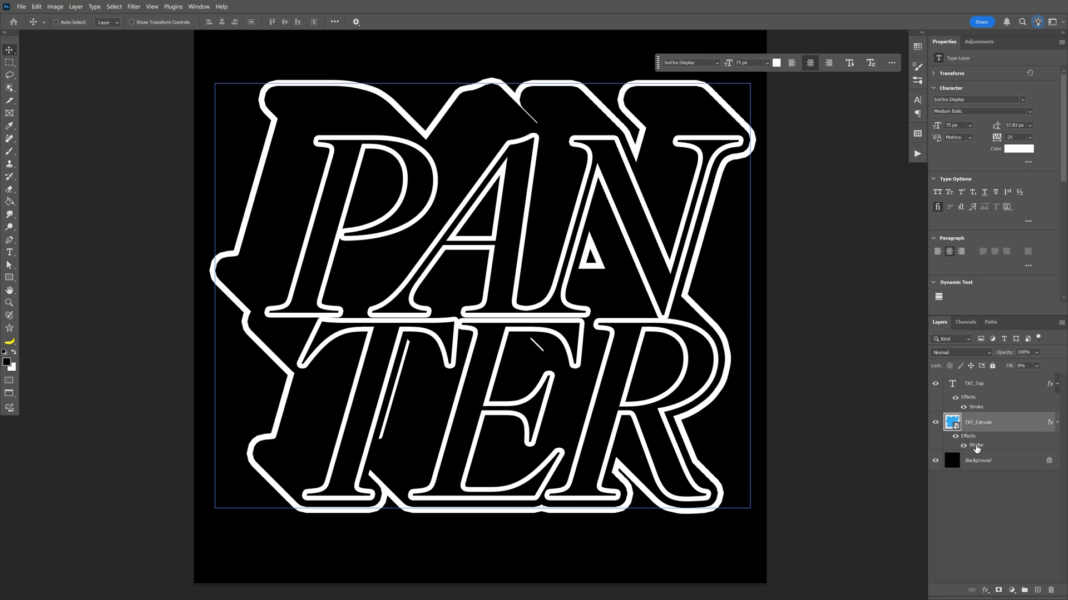
key("Down")
key("Down")
key("Down")
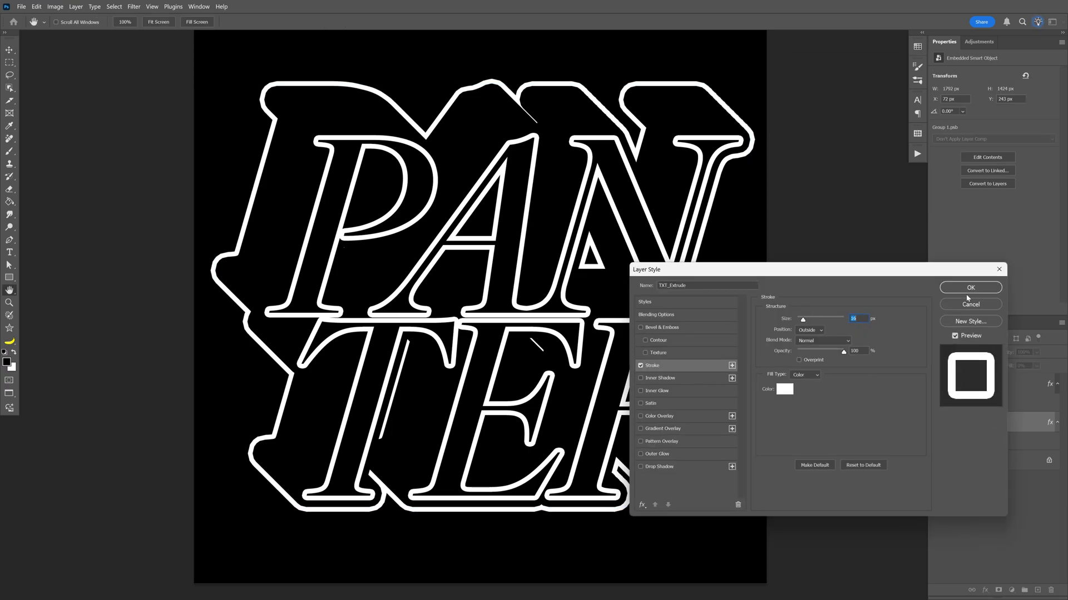
left_click(966, 287)
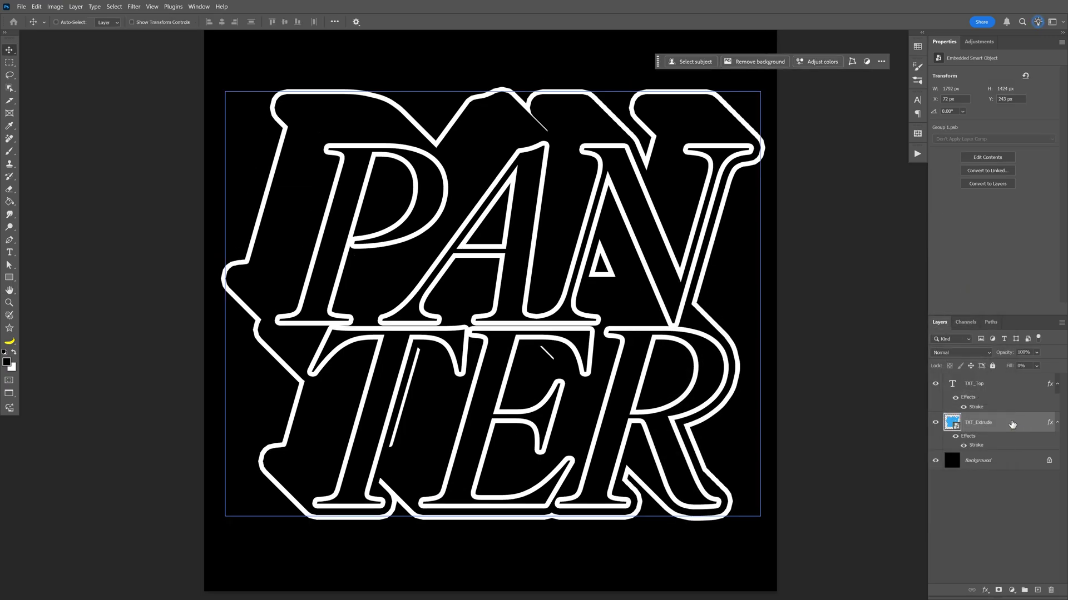
Convert the TXT_Top and TXT_Extrude layers each into its own smart object
left_click(999, 394)
right_click(1001, 392)
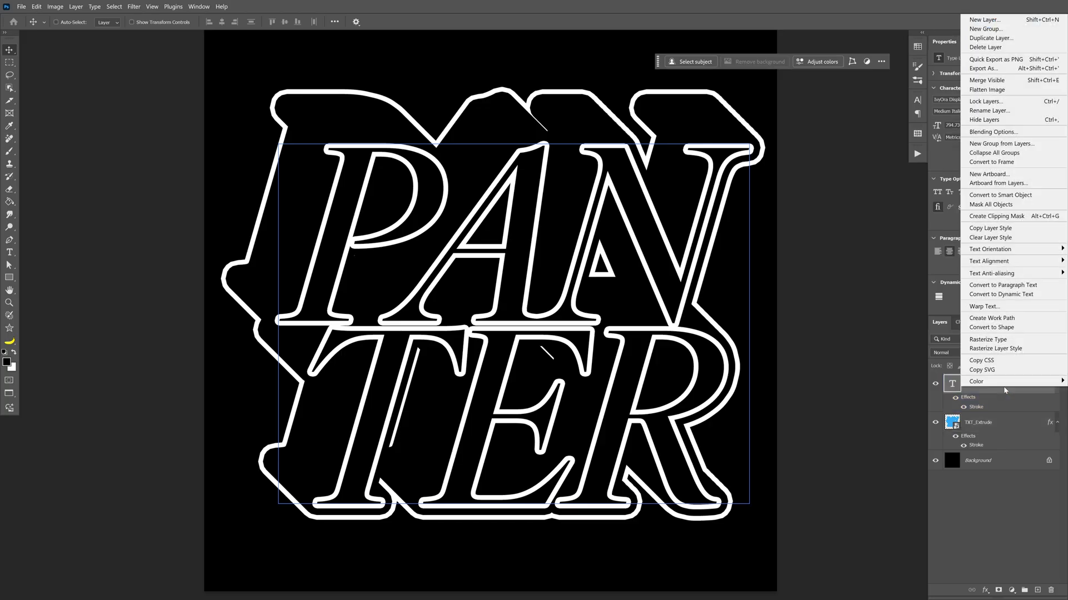
left_click(1010, 195)
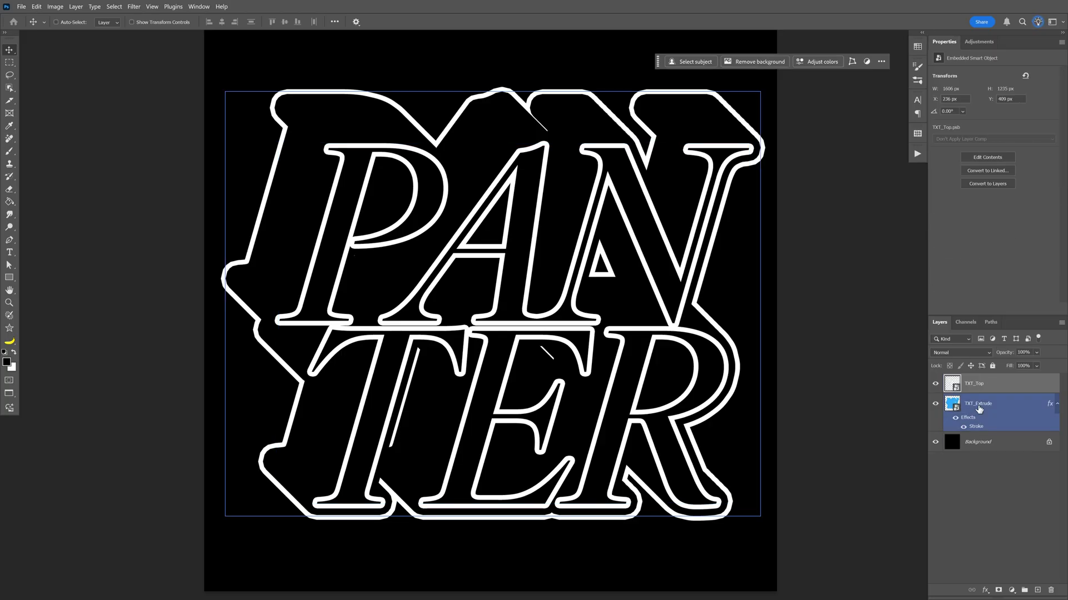
right_click(1001, 406)
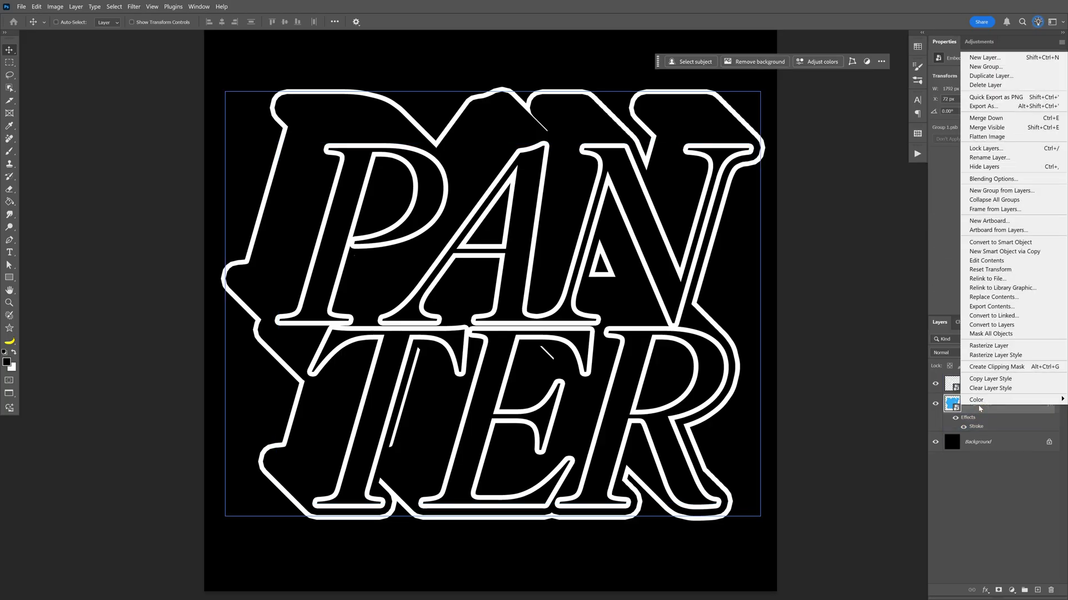
left_click(1024, 244)
Add a Gradient Overlay to the TXT_Top layer and set the gradient's starting colour stop to bright green
left_click(1004, 385)
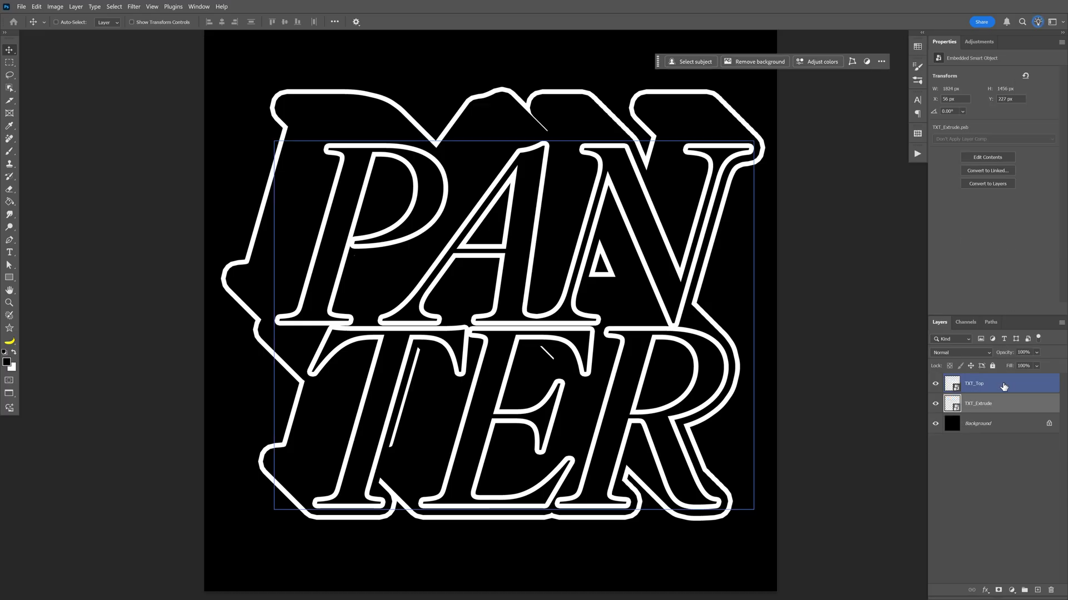
double_click(1005, 386)
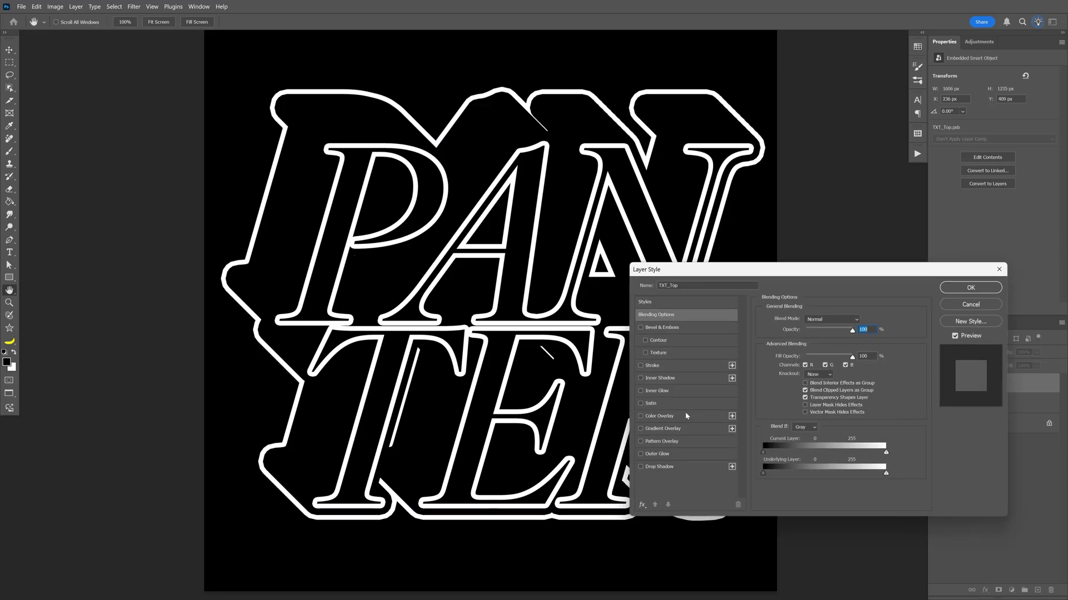
left_click(663, 429)
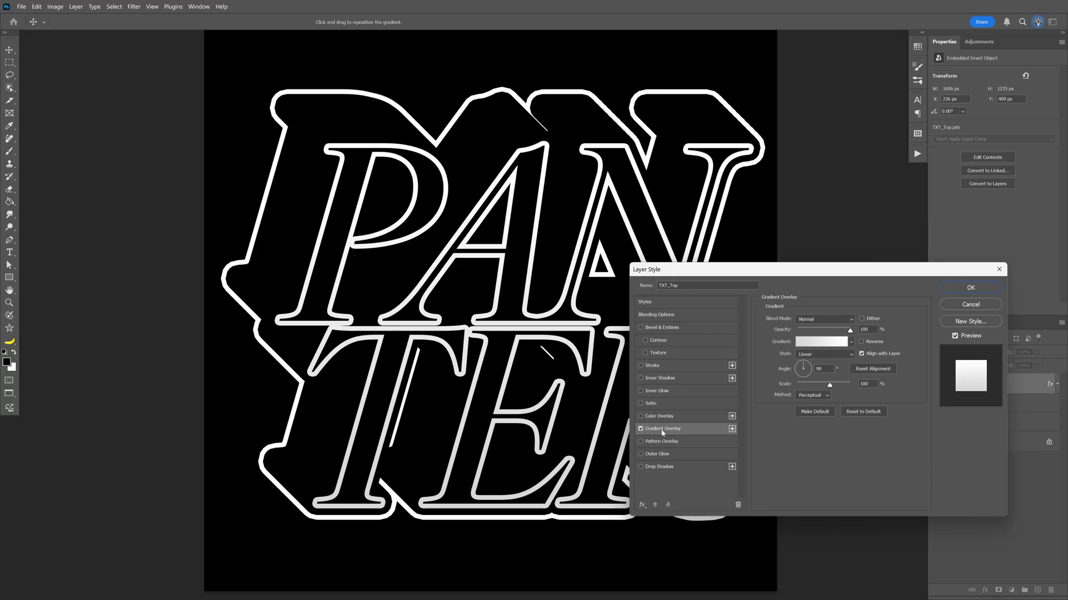
left_click(813, 343)
double_click(679, 393)
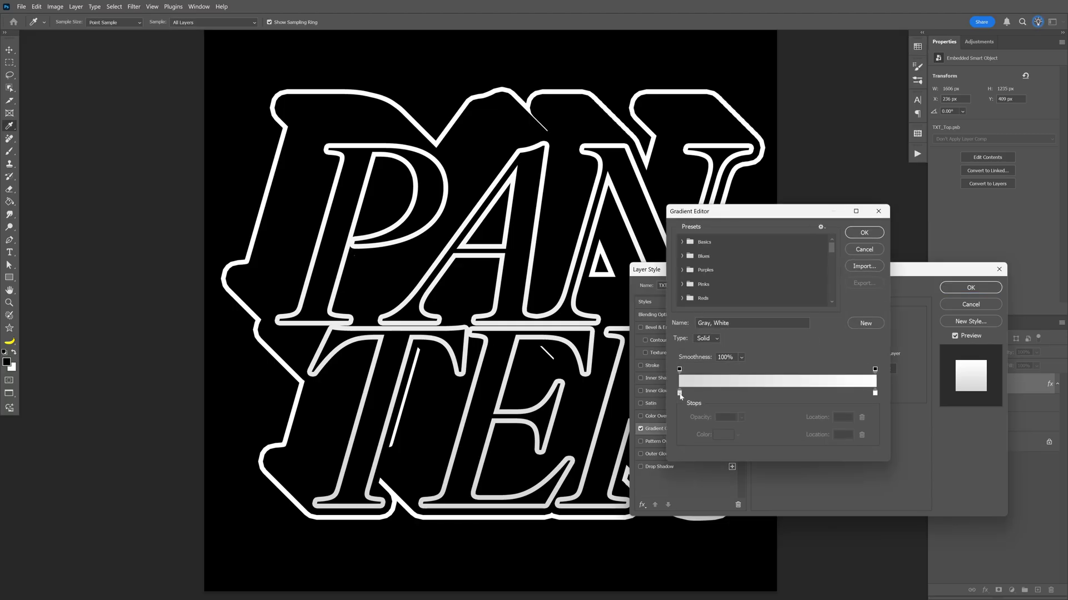
left_click(831, 269)
mouse_move(803, 194)
left_mouse_down()
mouse_move(817, 179)
mouse_move(819, 190)
left_mouse_up()
left_click(913, 181)
Move the gradient's white end stop to location 25% and change its colour to yellow
left_click_drag(876, 393, 727, 393)
double_click(727, 393)
left_click(828, 289)
left_click(803, 214)
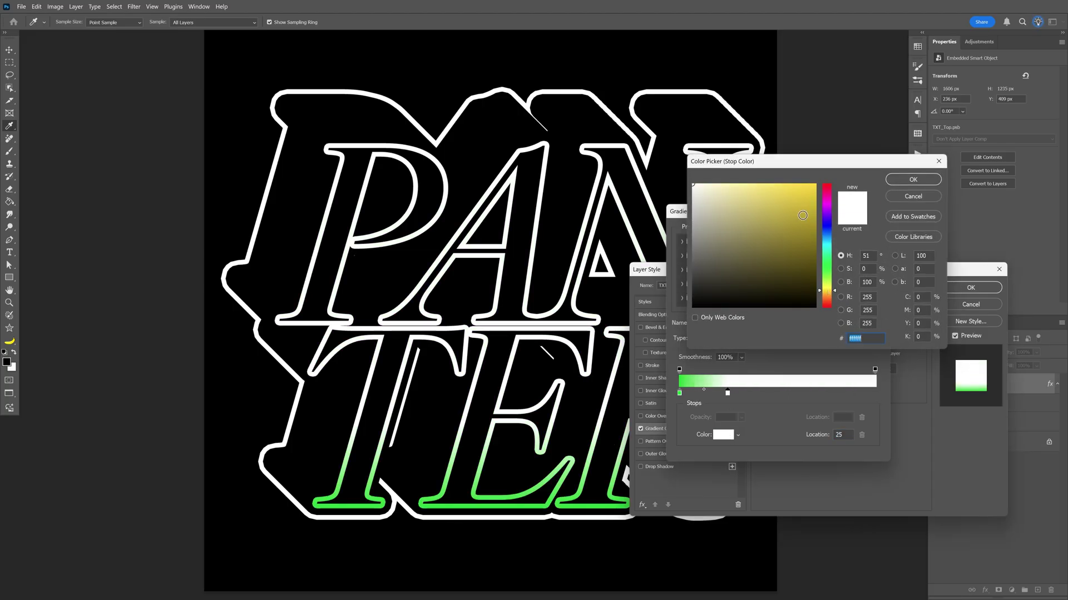
left_click(913, 179)
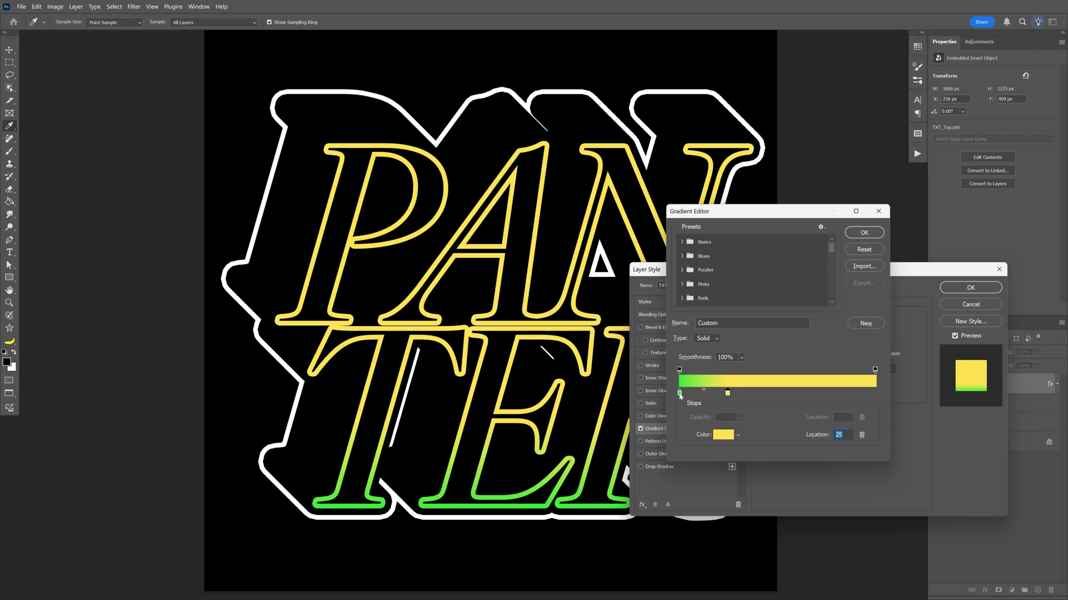
Duplicate the green and yellow stops along the gradient to form repeating hard-edged bands, ending with yellow at 100%, and accept the gradient
left_click(679, 393)
left_click(729, 393)
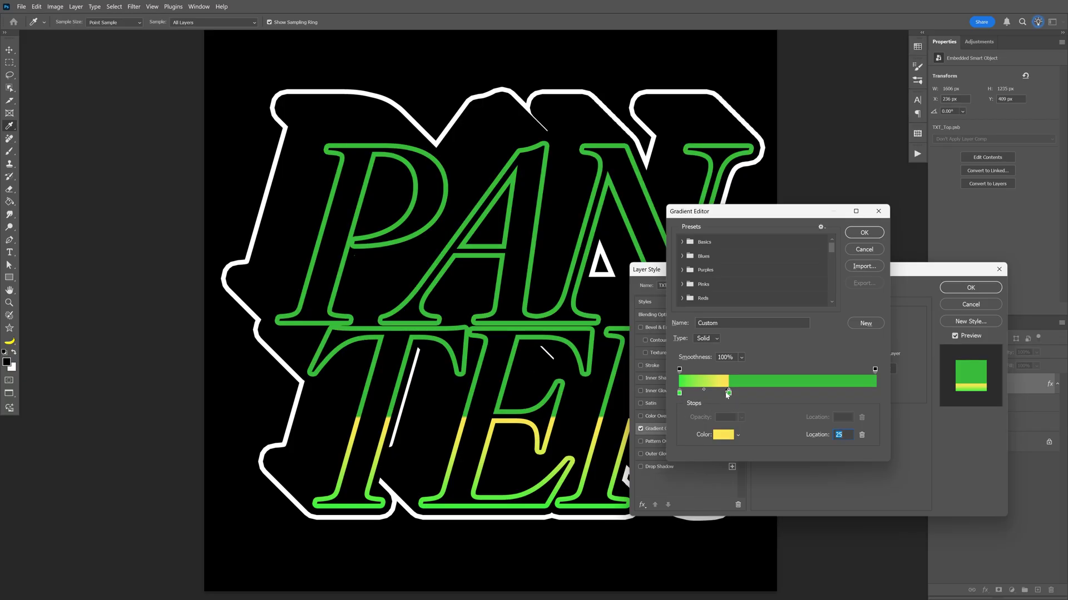
left_click_drag(727, 395, 782, 396)
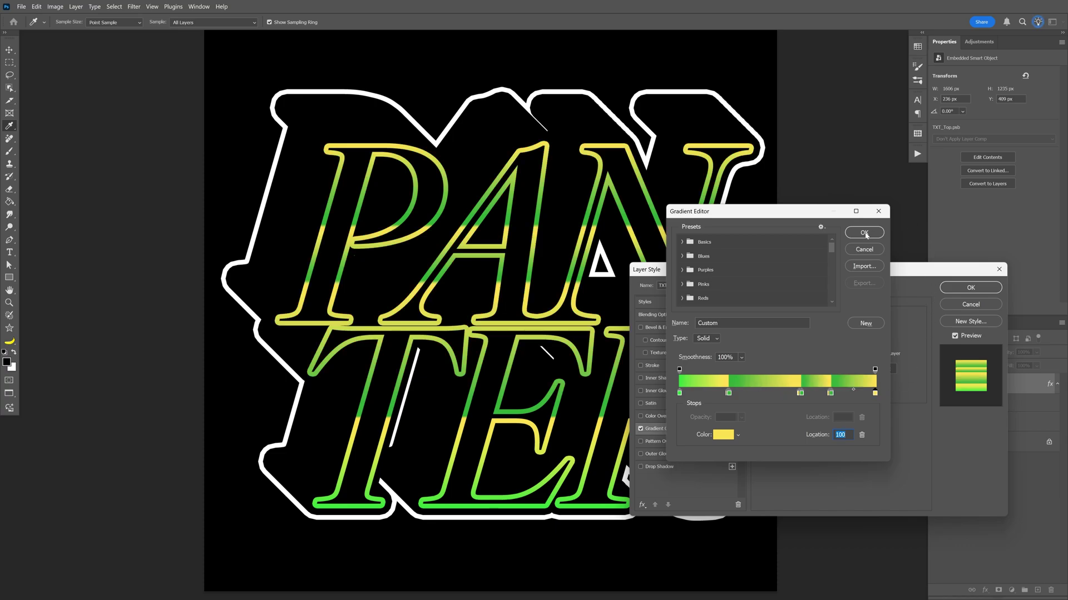
left_click(865, 234)
Tilt the TXT_Top gradient overlay's angle slightly and set its scale to 150%
left_click(803, 362)
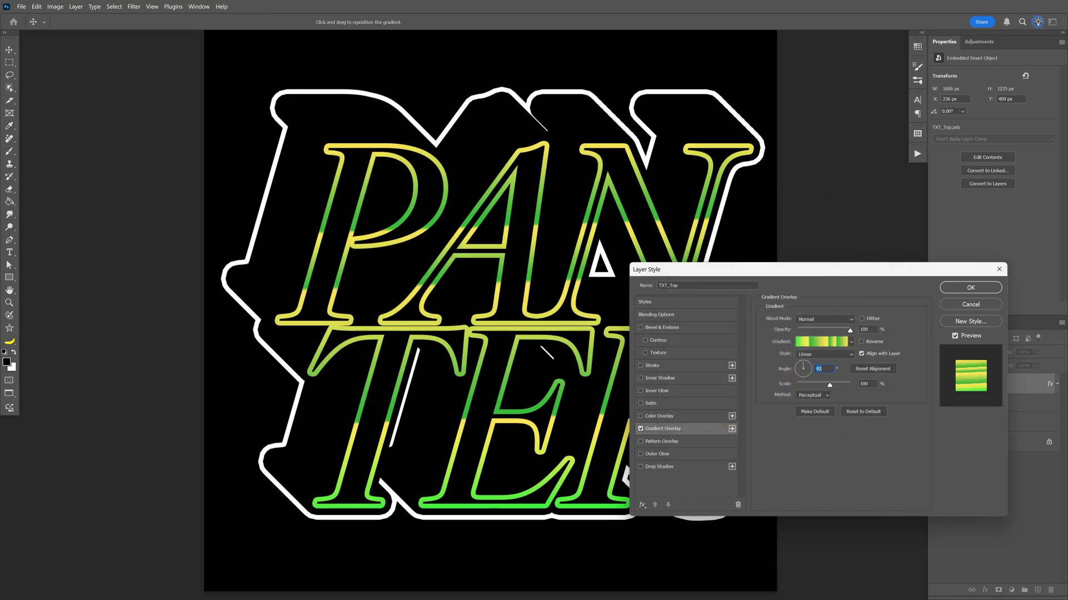
left_click_drag(830, 385, 856, 386)
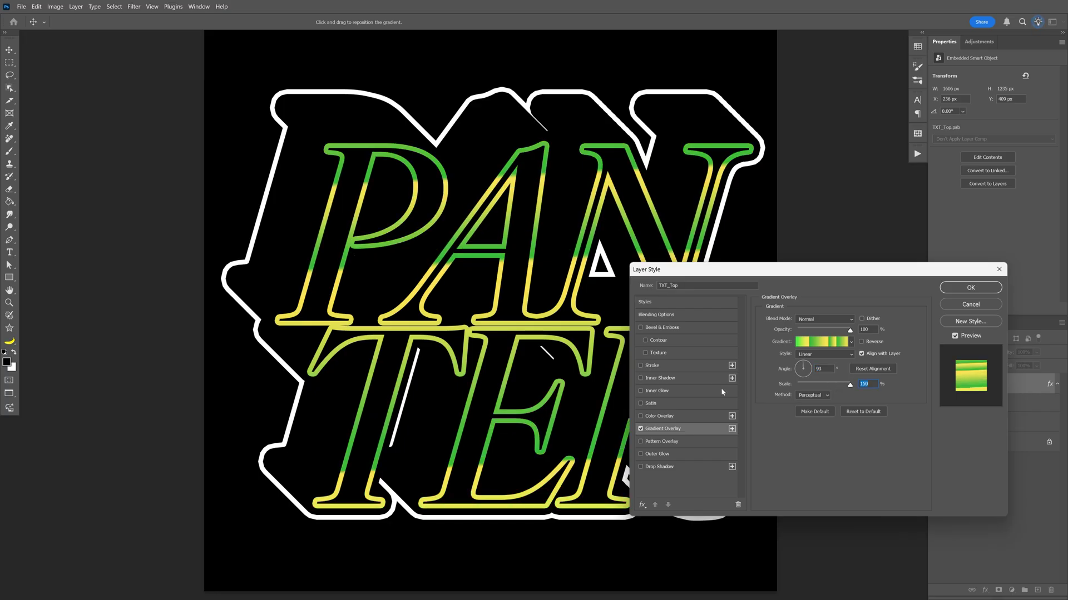
Add an Inner Glow effect to the TXT_Top layer and set its colour to pale yellow #fff583
left_click(663, 392)
left_click(785, 354)
left_click(828, 290)
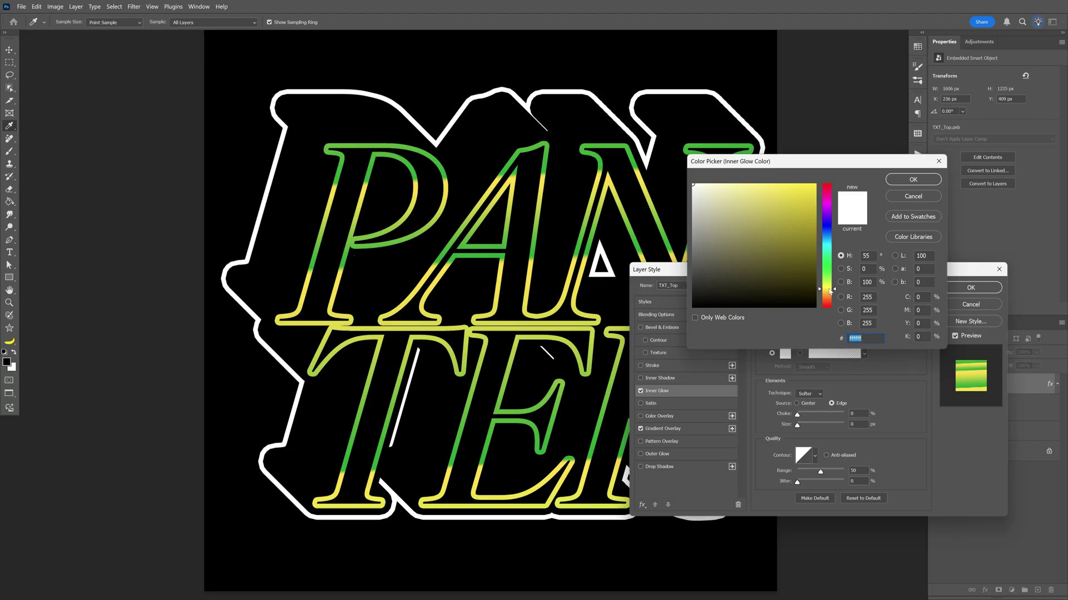
left_click(774, 194)
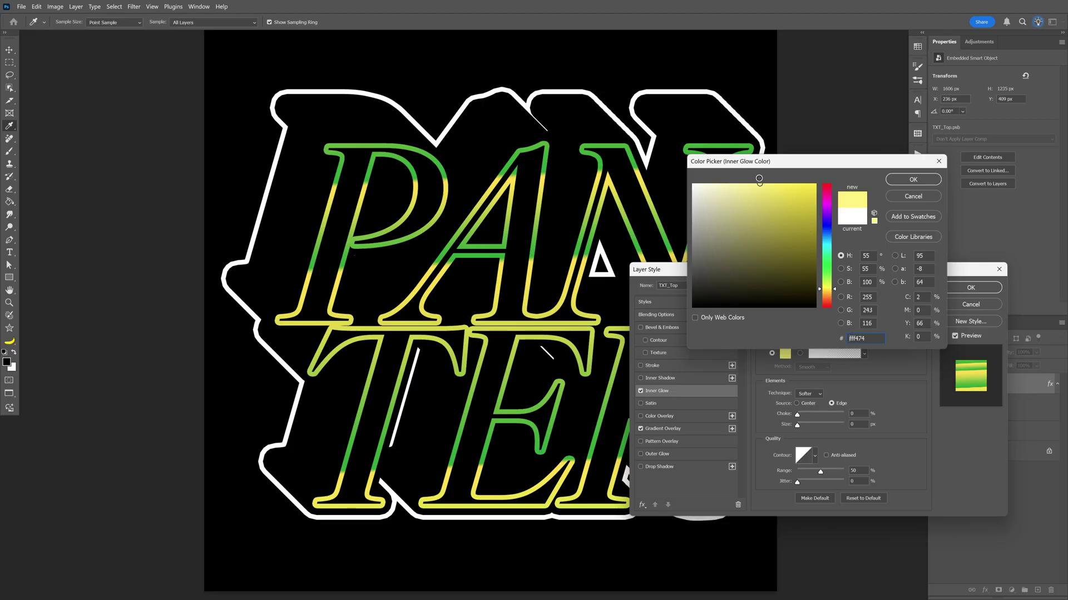
left_click(894, 181)
Set the inner glow to Normal blend mode with 100% opacity, 30% choke and 4 px size
left_click(823, 319)
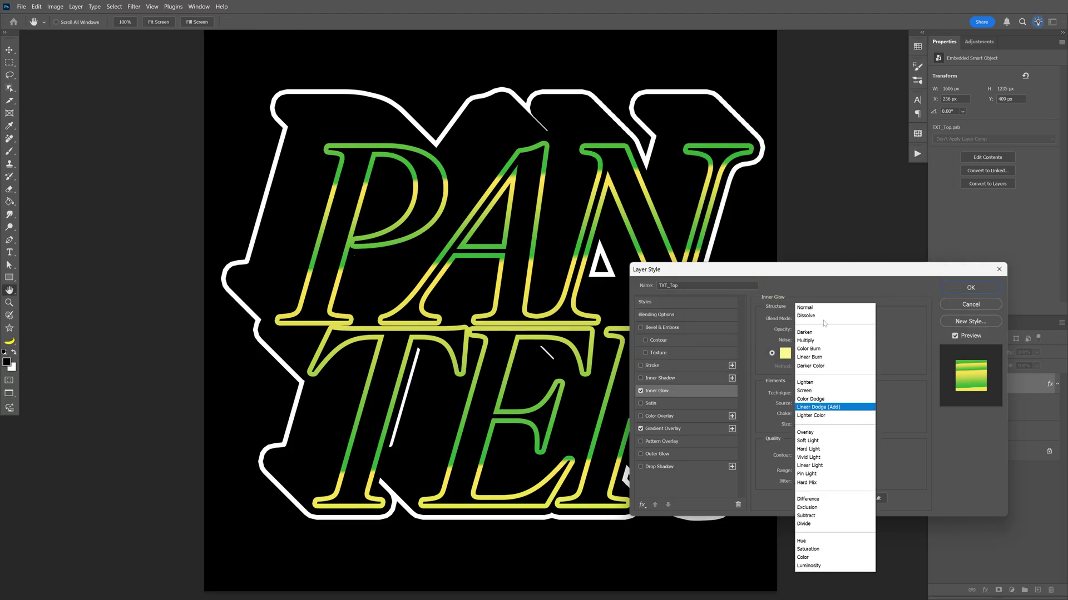
left_click(822, 309)
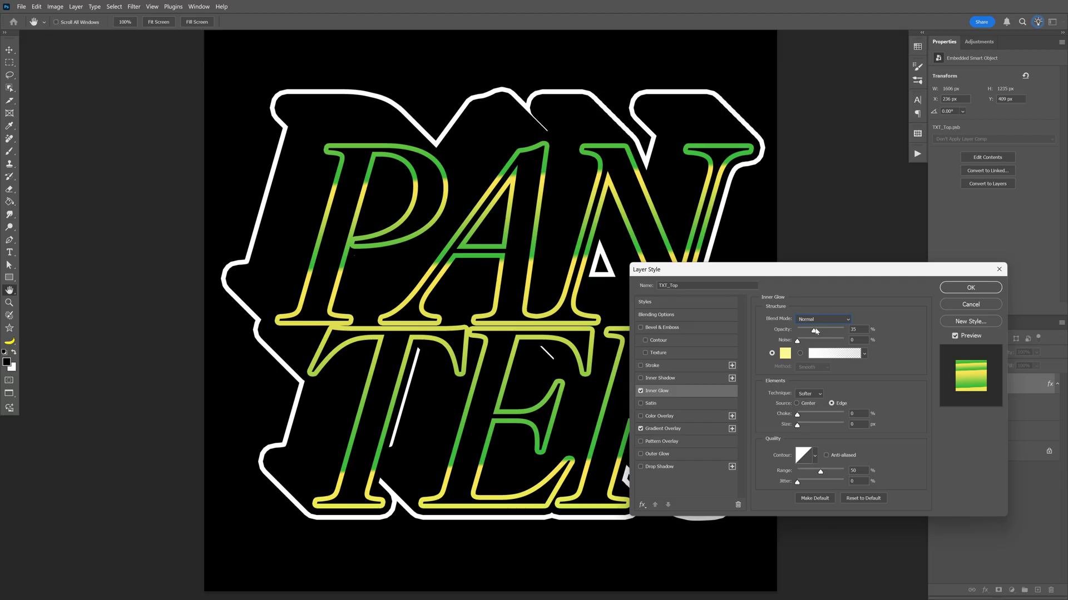
left_click(855, 330)
type("30")
type("4")
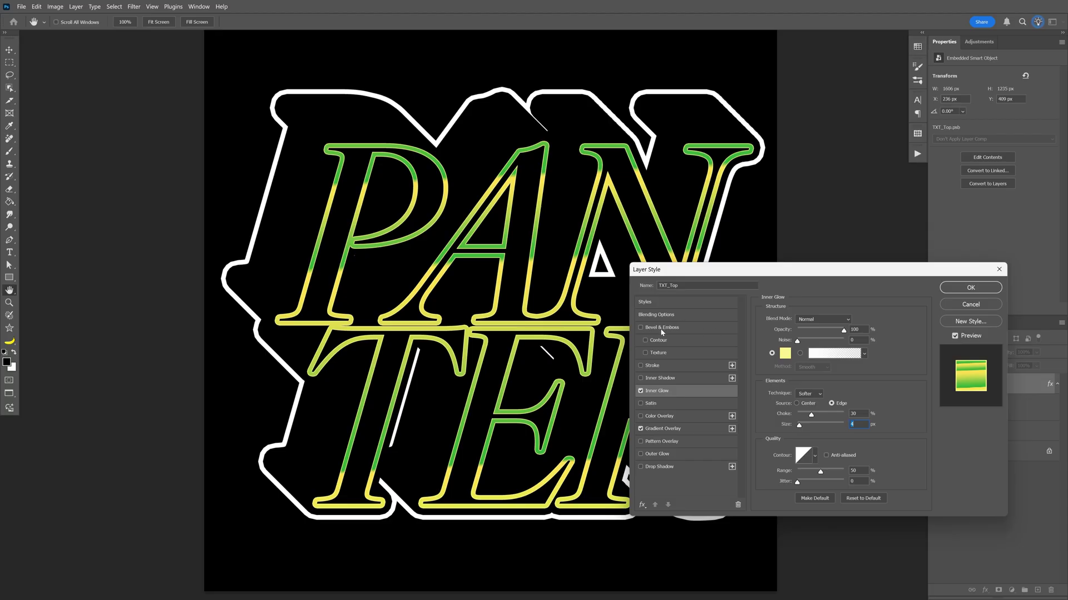
Add a Bevel & Emboss effect to the TXT_Top layer and set its shadow colour to bright green
left_click(665, 329)
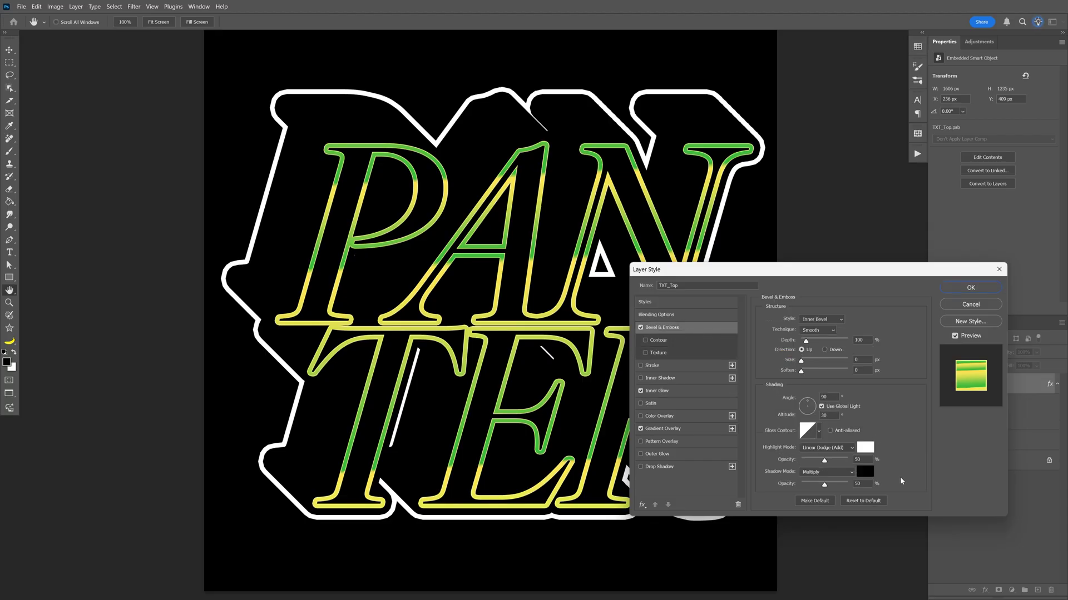
left_click(864, 472)
left_click(829, 273)
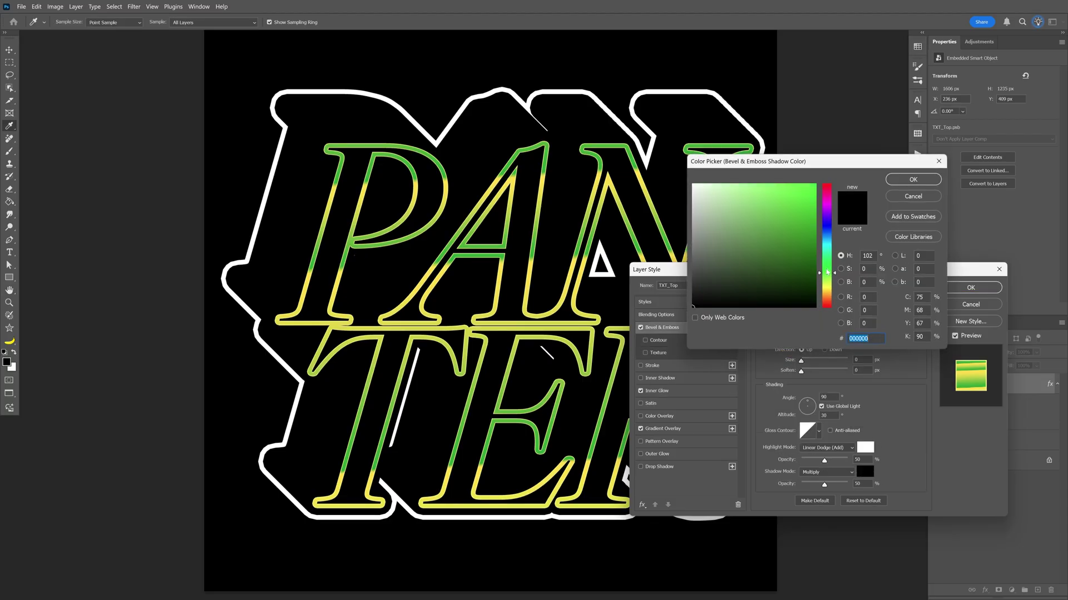
left_click(812, 186)
left_click(913, 180)
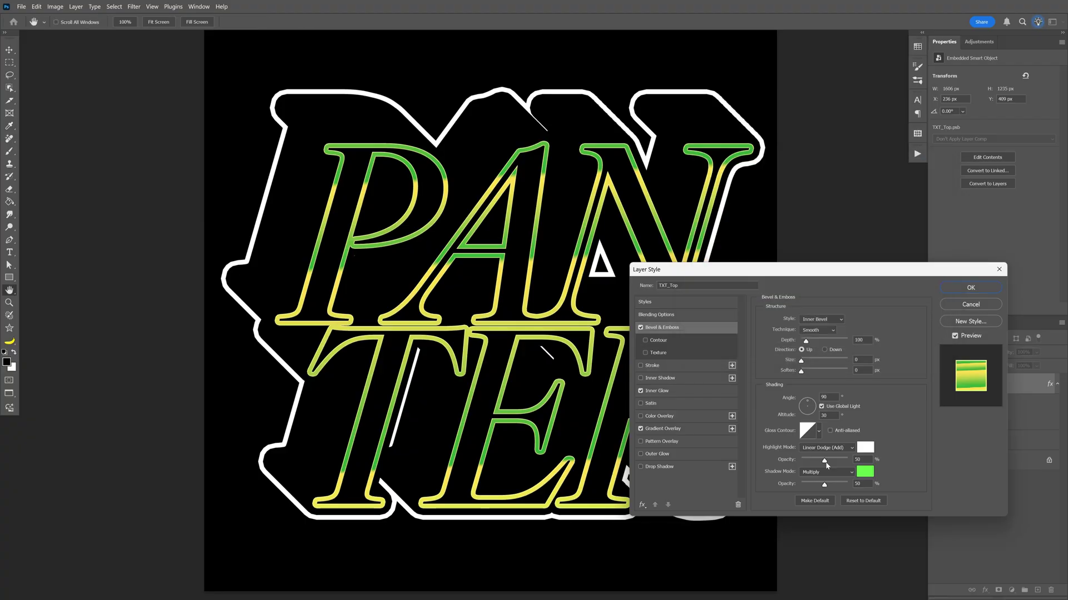
Set the TXT_Top bevel's highlight mode to Screen and its shadow mode to Color Dodge
left_click(827, 447)
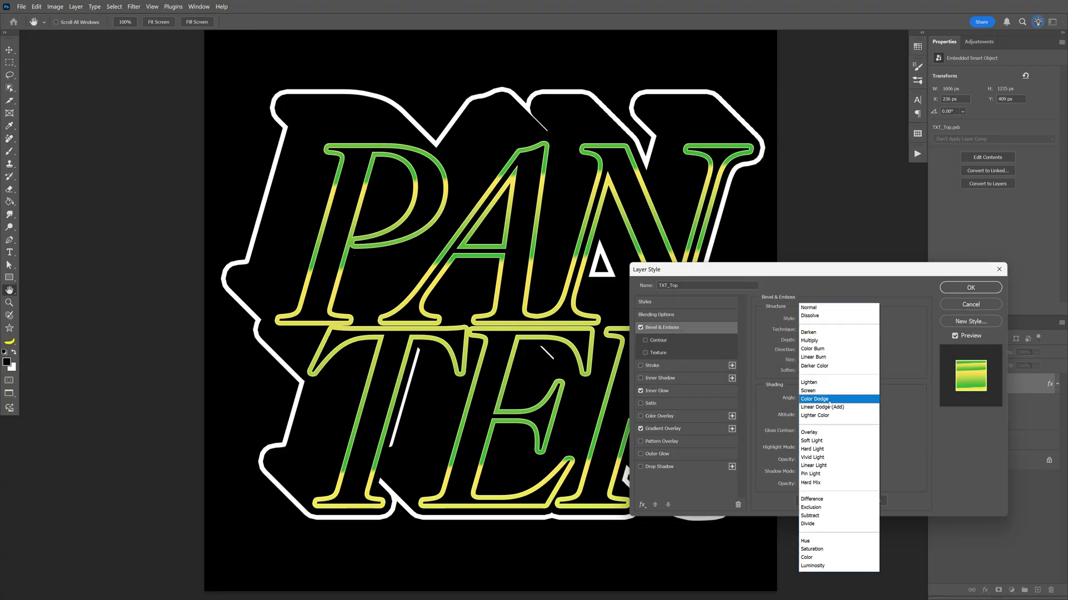
left_click(828, 408)
left_click(831, 448)
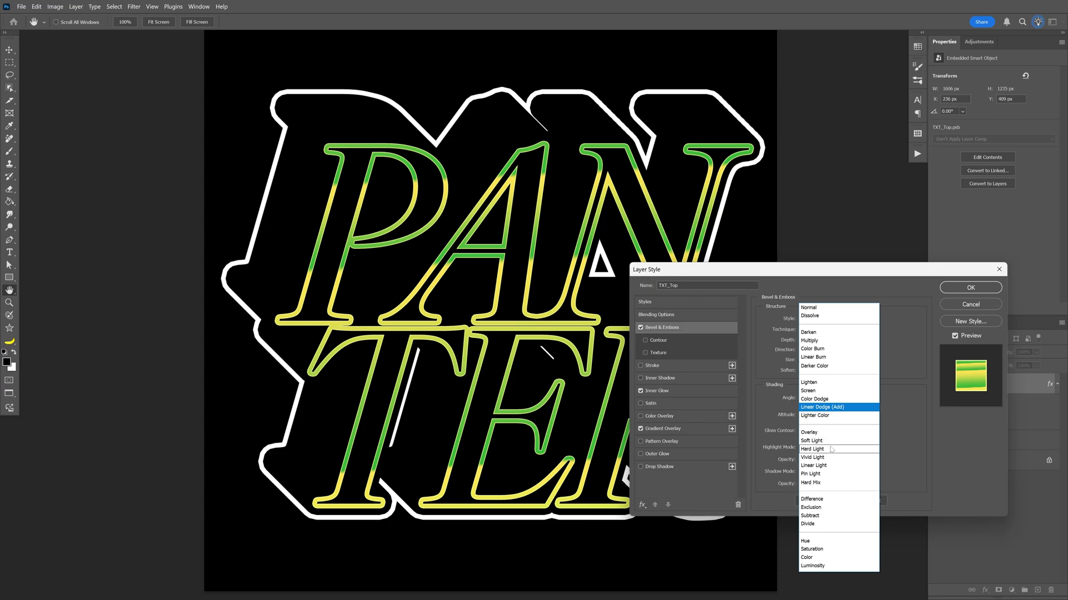
left_click(827, 391)
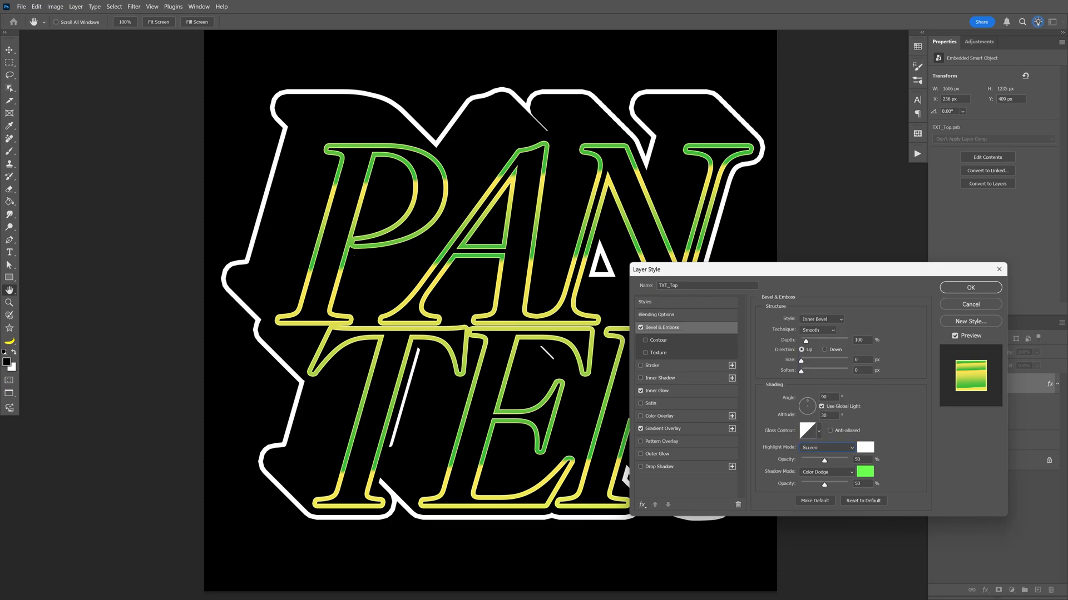
Set the Bevel & Emboss depth to 400% and its size to 5 px
left_click_drag(864, 340, 857, 340)
type("40")
type("5")
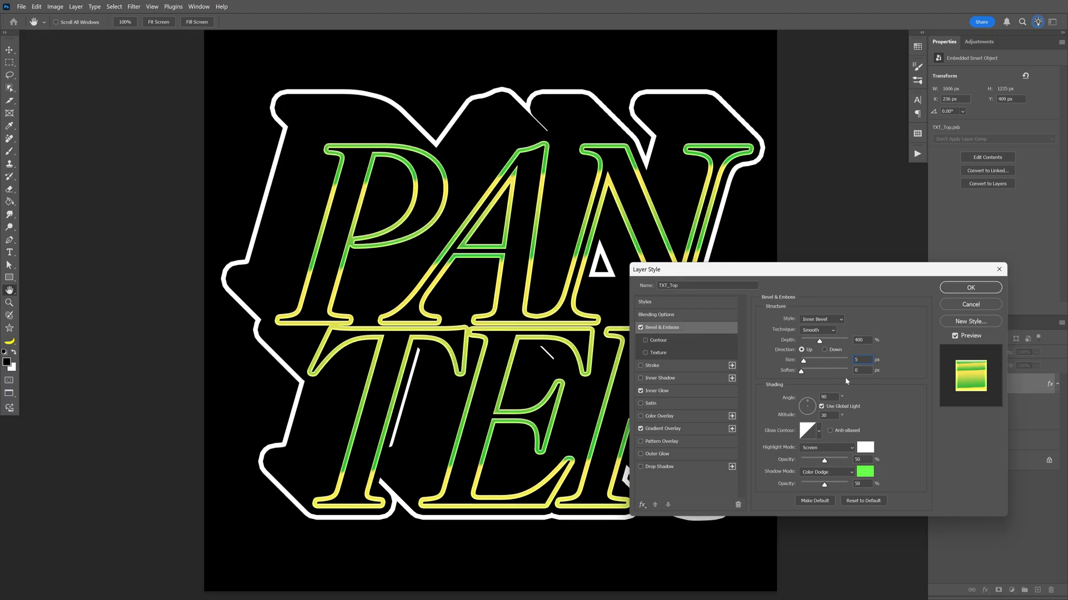
Add a Drop Shadow effect to the TXT_Top layer and set its colour to bright green #13ff01
left_click(670, 469)
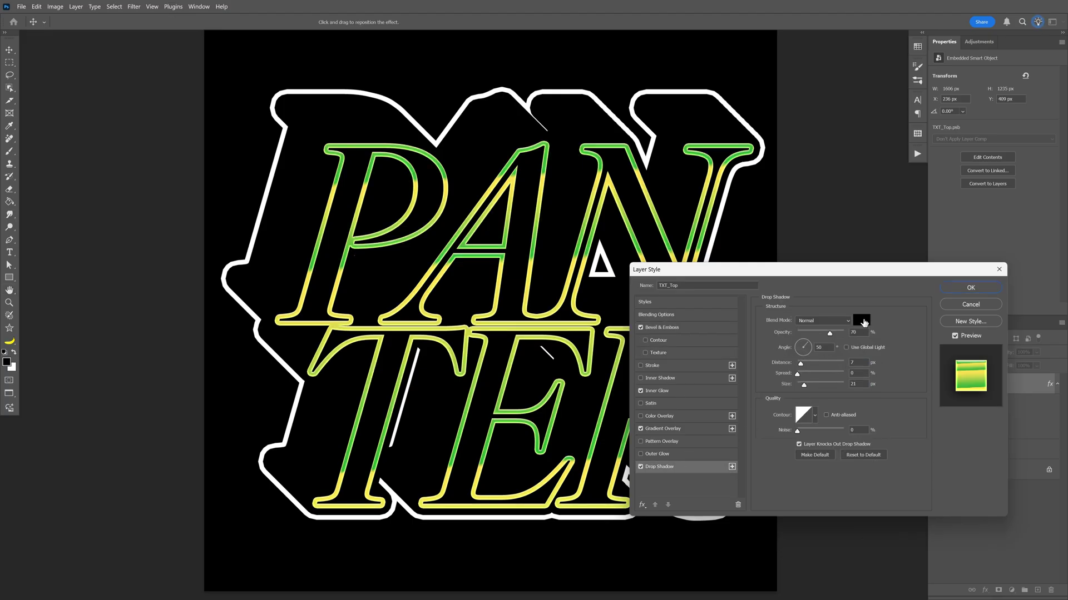
left_click(863, 322)
left_click(827, 268)
left_click(816, 181)
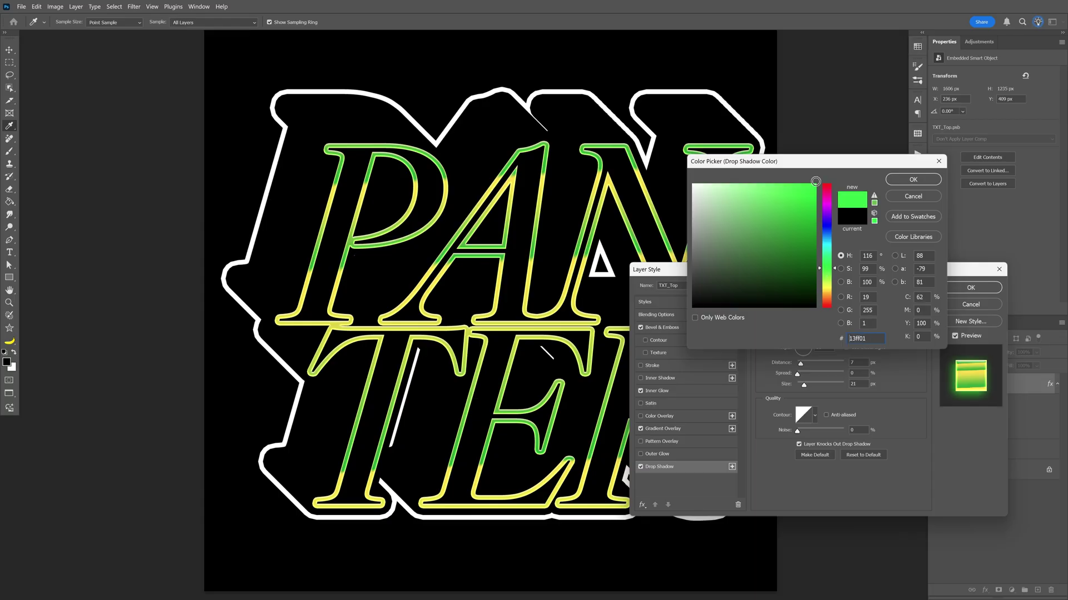
left_click(900, 180)
Set the green drop shadow to Hard Light blend mode with 0 px distance and 250 px size
left_click(822, 322)
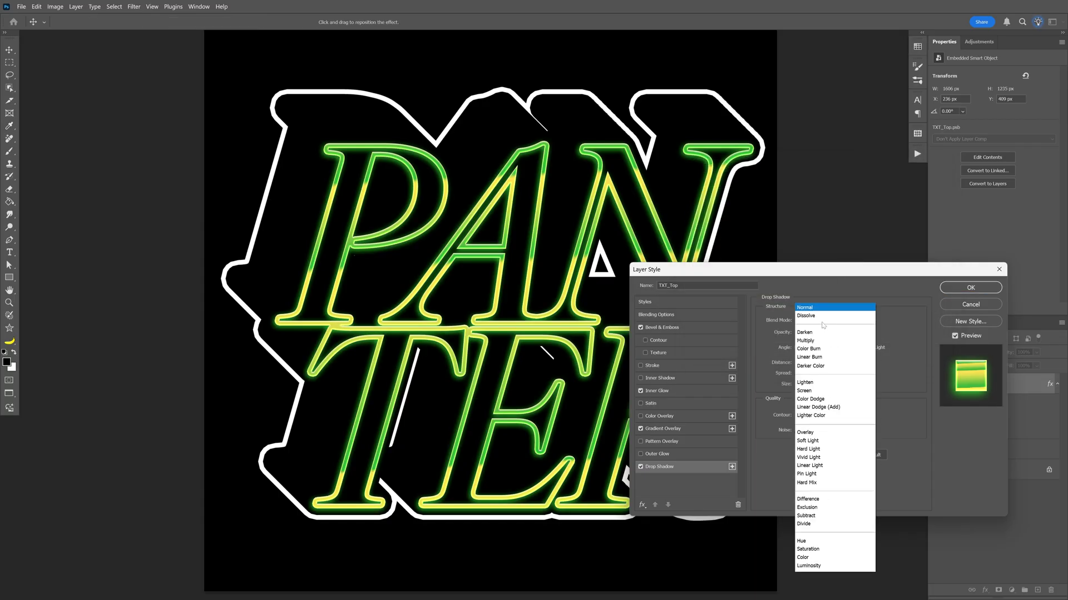
left_click(827, 449)
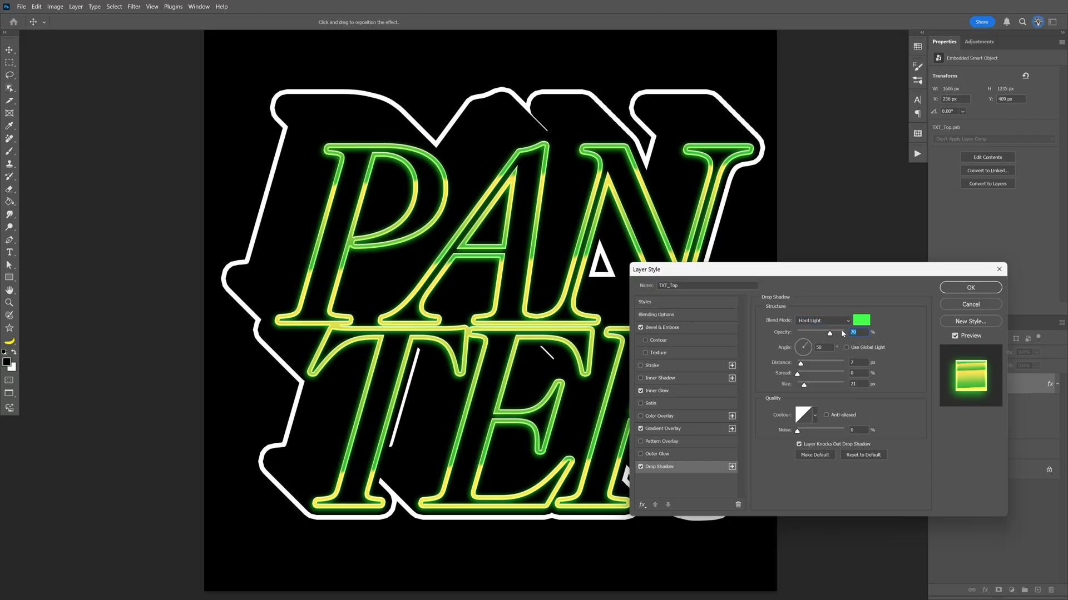
left_click(853, 363)
left_click_drag(800, 363, 853, 388)
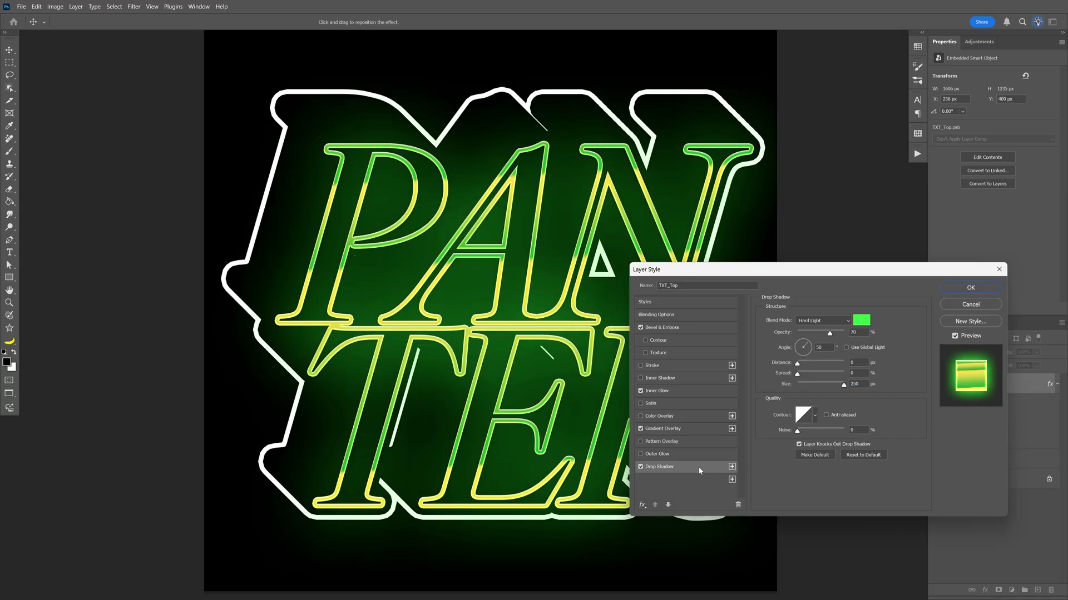
Add two more copies of the green drop shadow, sizing them 160 px and 80 px
left_click(732, 468)
left_click_drag(862, 384, 812, 380)
type("160")
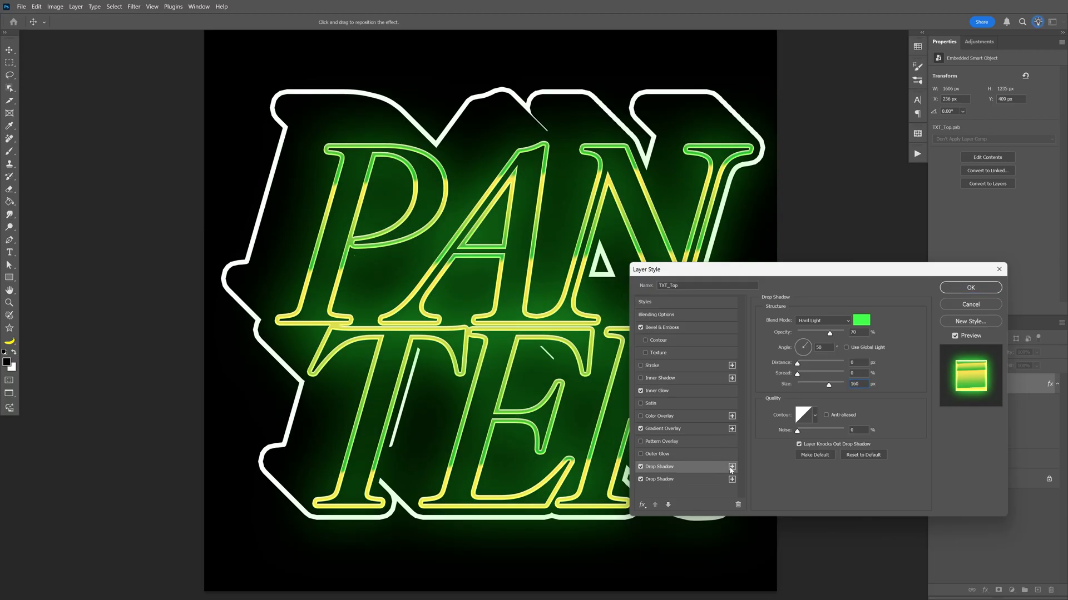
left_click(732, 467)
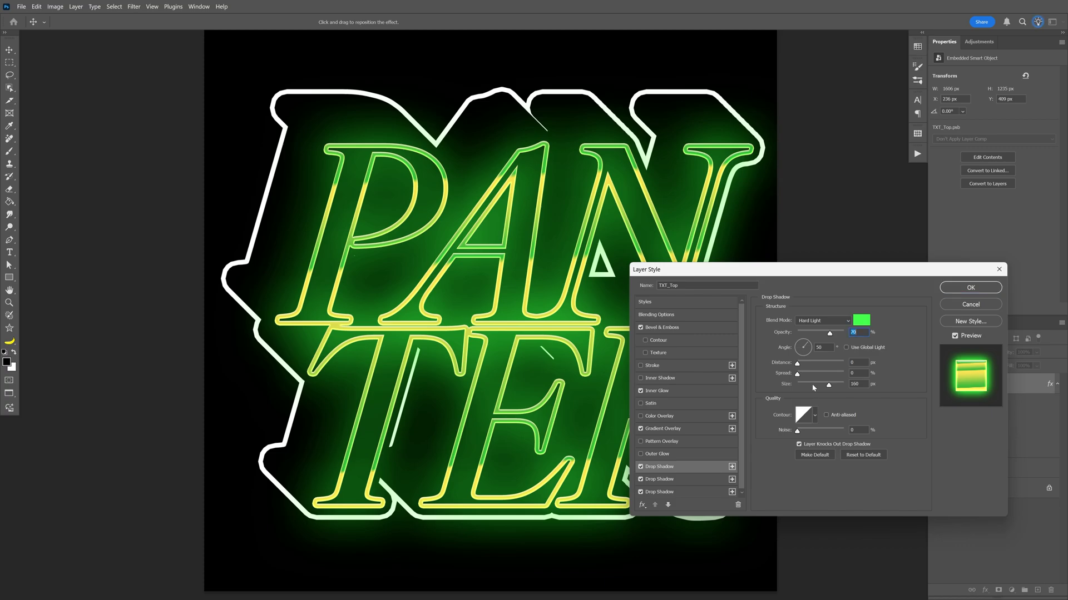
left_click(814, 384)
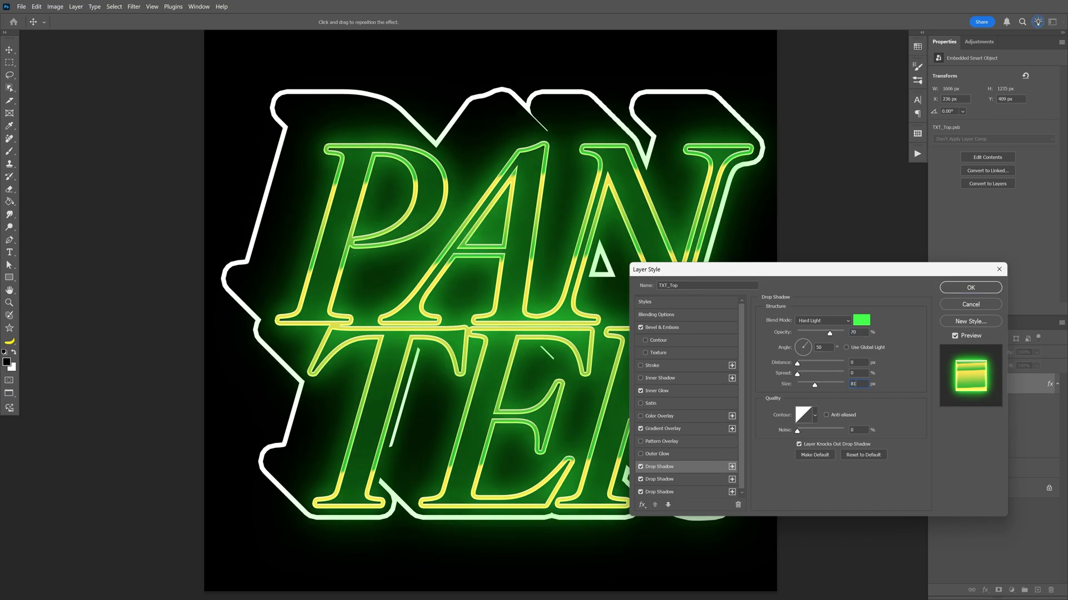
Add a fourth green drop shadow with a 25 px size and apply the TXT_Top layer style
left_click(732, 467)
double_click(857, 384)
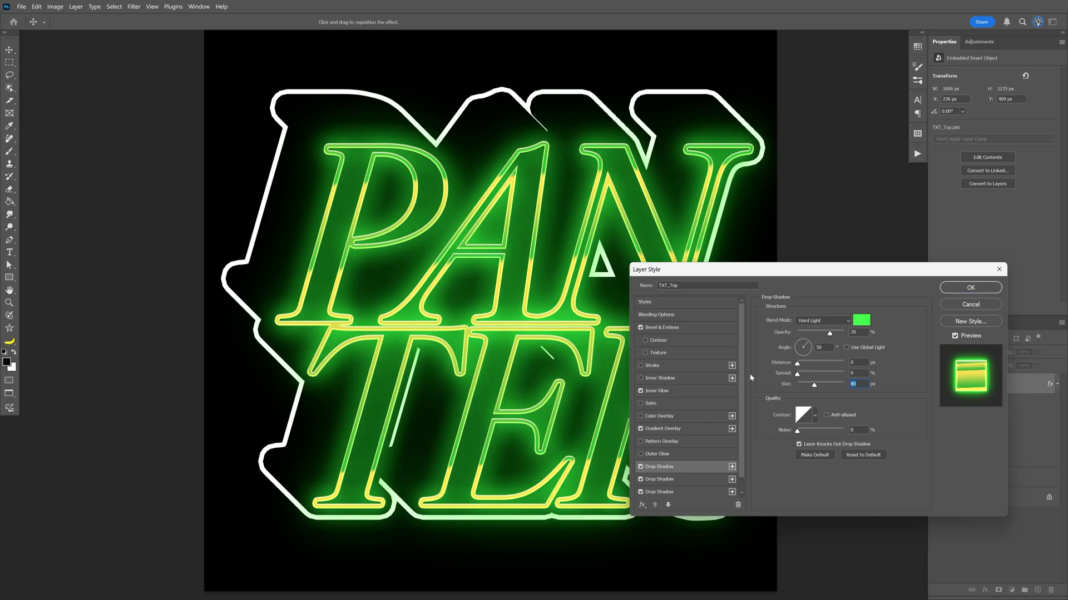
type("25")
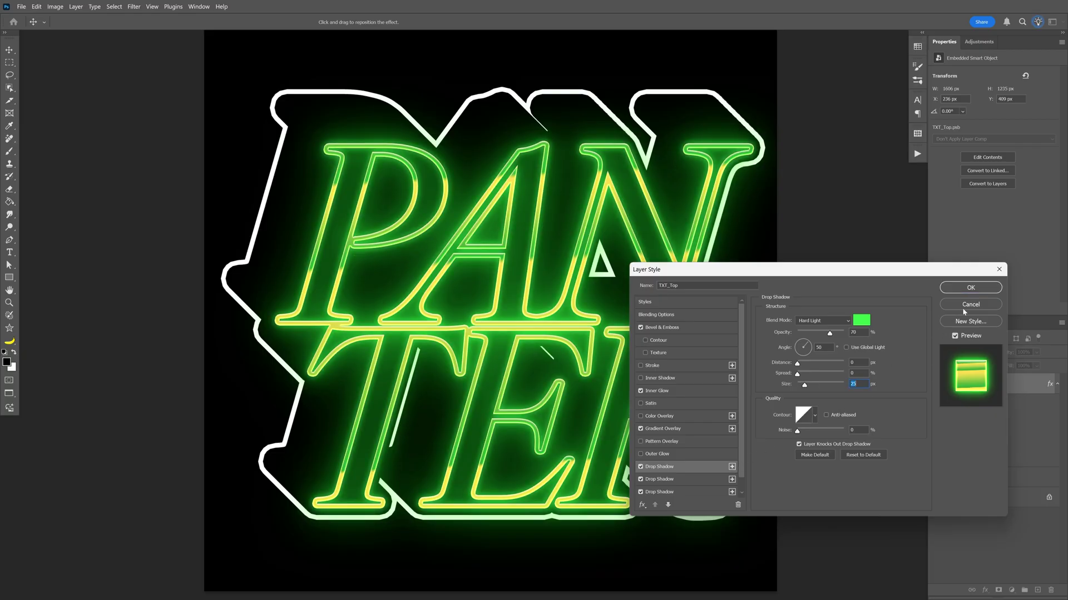
left_click(970, 288)
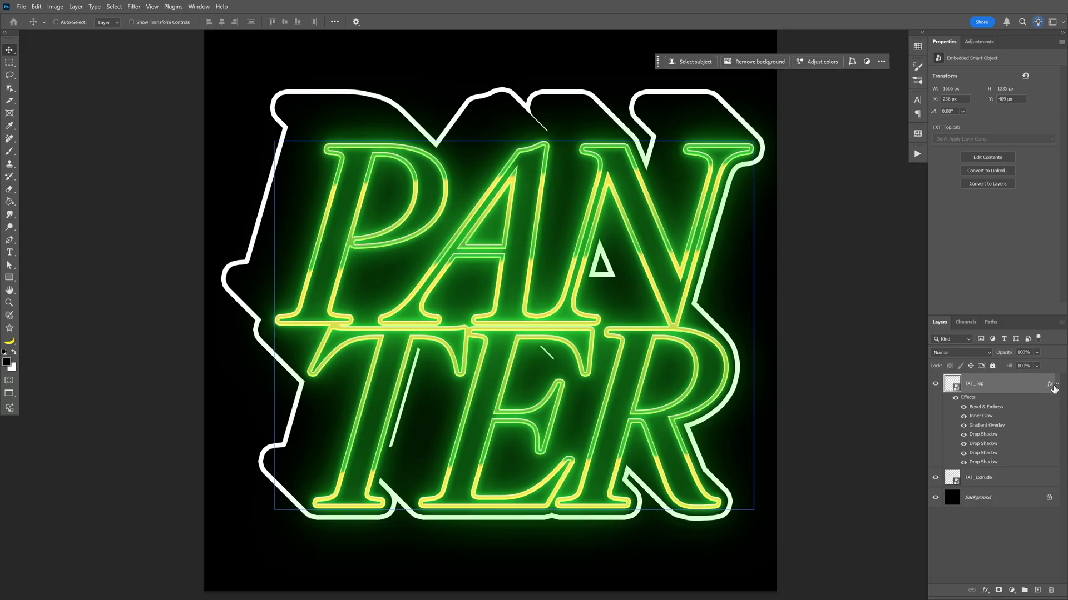
Copy all layer effects from TXT_Top onto the TXT_Extrude layer
left_click_drag(1051, 387, 1006, 479)
scroll(607, 329, "down", 3)
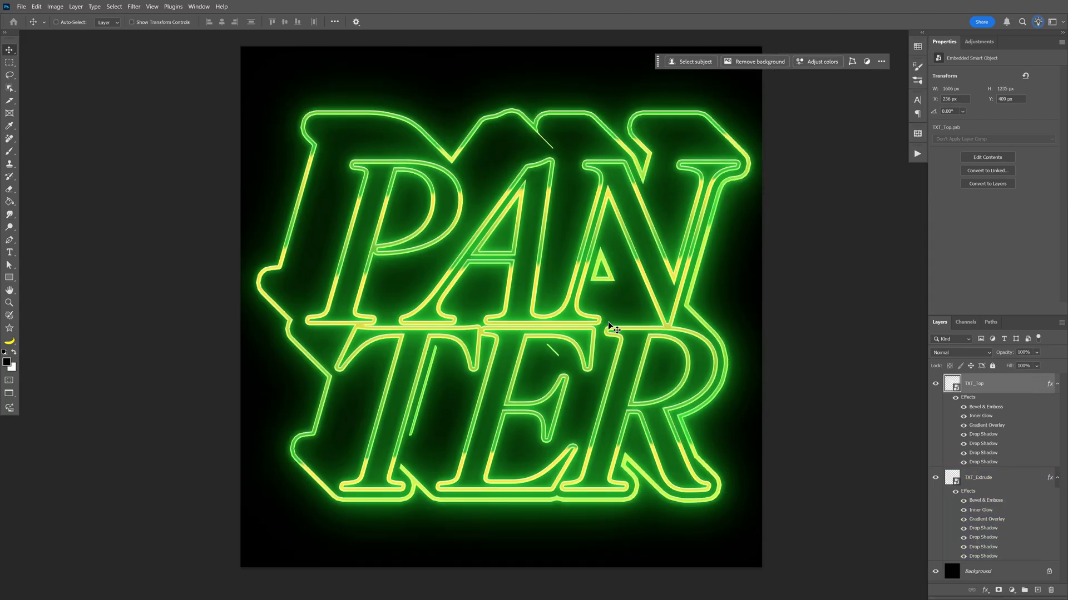
mouse_move(725, 322)
left_mouse_down()
mouse_move(684, 328)
mouse_move(718, 327)
left_mouse_up()
scroll(719, 326, "up", 1)
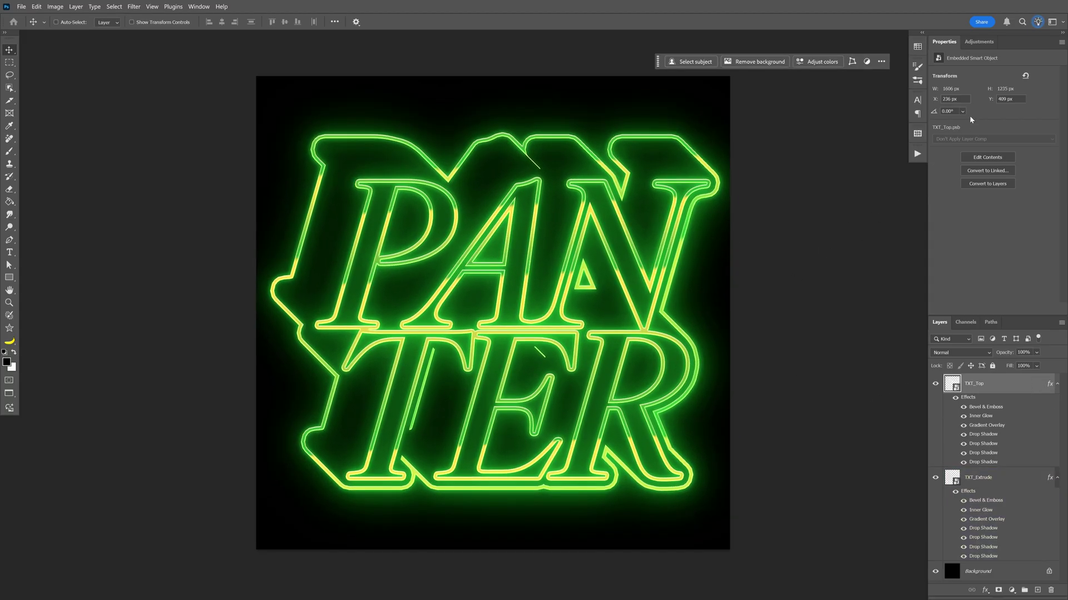
Add a Curves adjustment layer above TXT_Top with raised highlights and a lower point at input 87, output 95, and compare it on and off
left_click(979, 42)
left_click(998, 143)
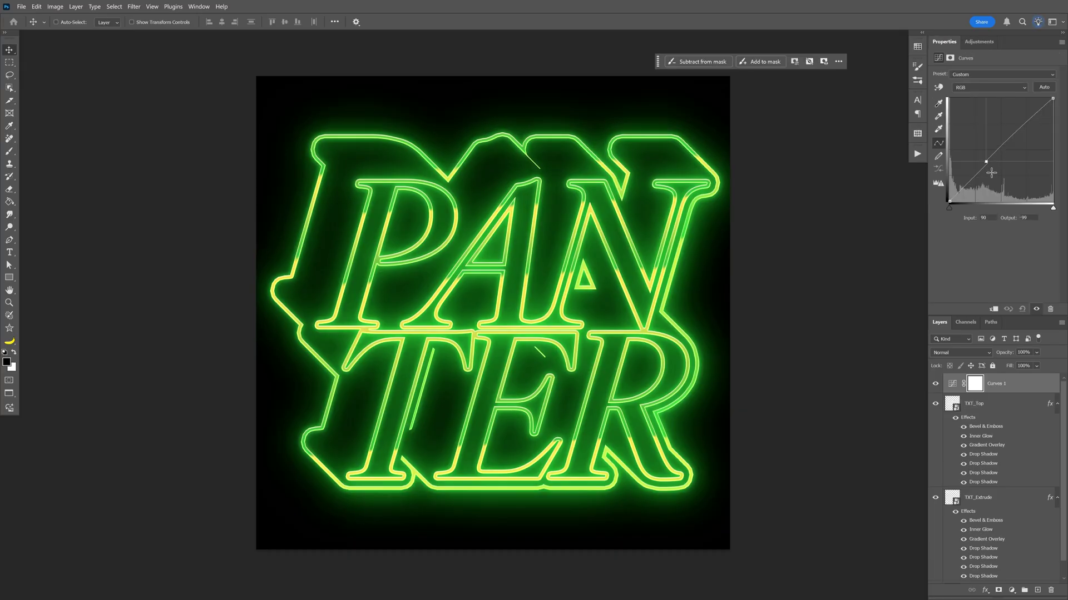
left_click_drag(986, 170, 982, 162)
left_click_drag(1024, 120, 1018, 118)
left_click_drag(982, 162, 985, 163)
left_click(935, 384)
left_click(936, 384)
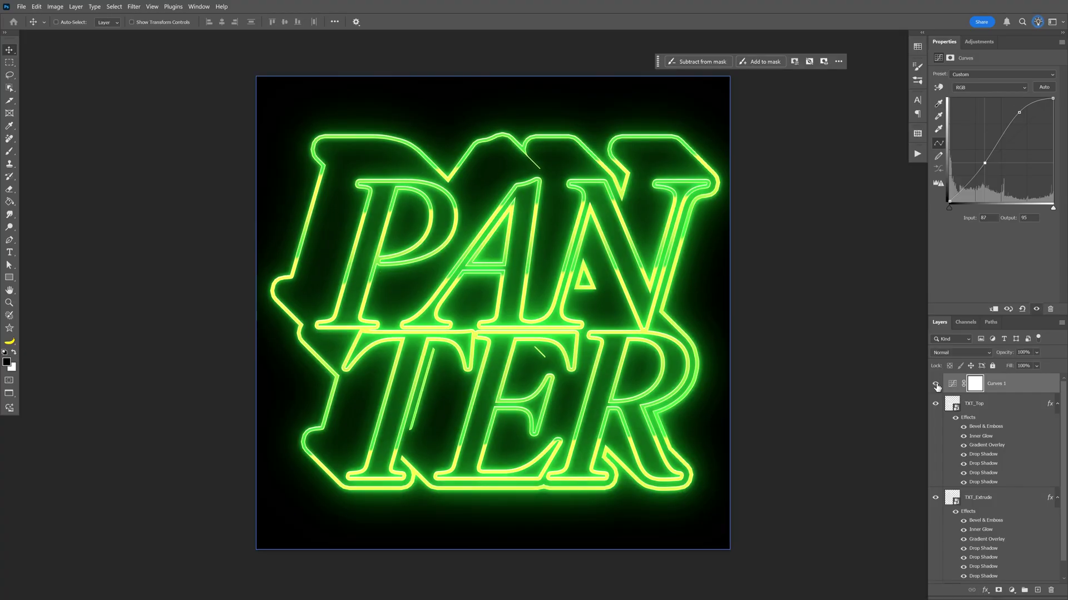
left_click(935, 383)
left_click(936, 384)
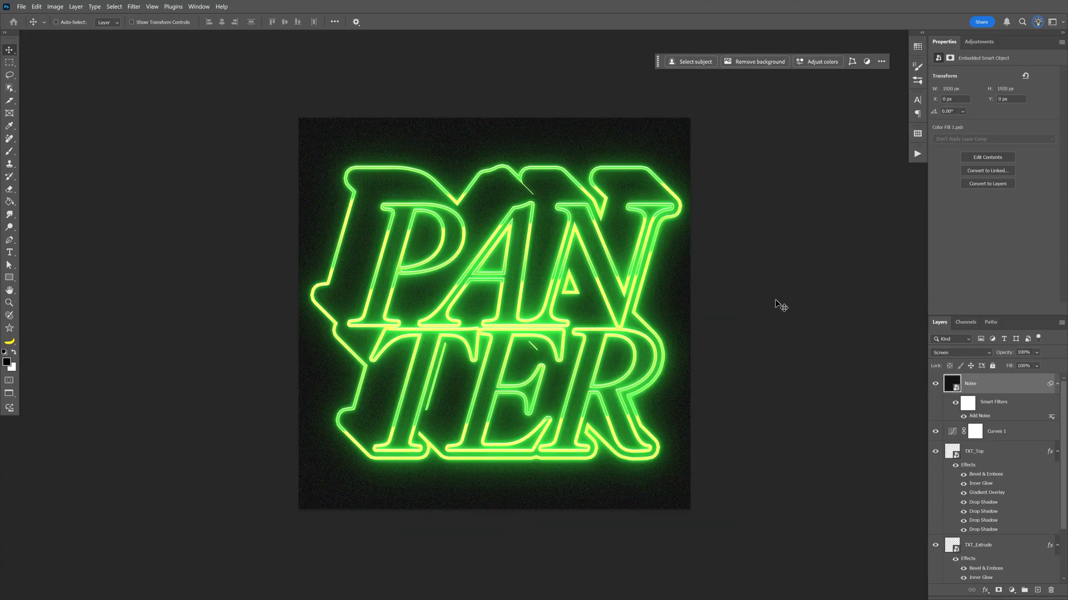